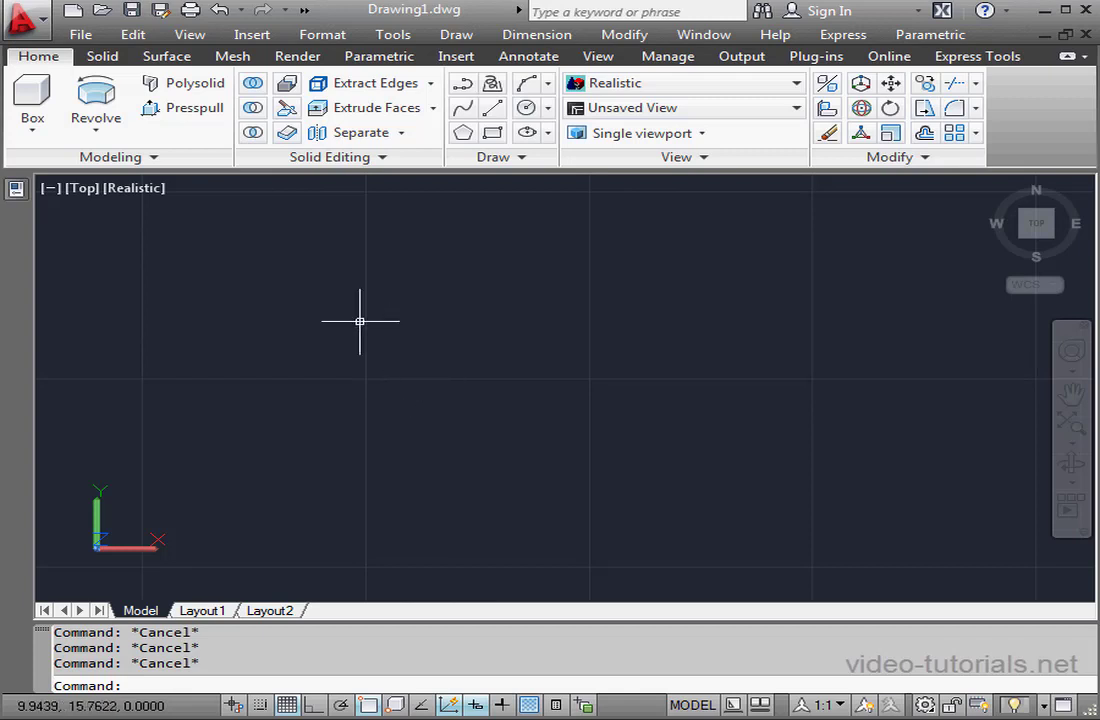
- Create a solid sphere with a radius of 1 in the empty drawing
{"action": "left_click", "coordinate": [31, 135]}
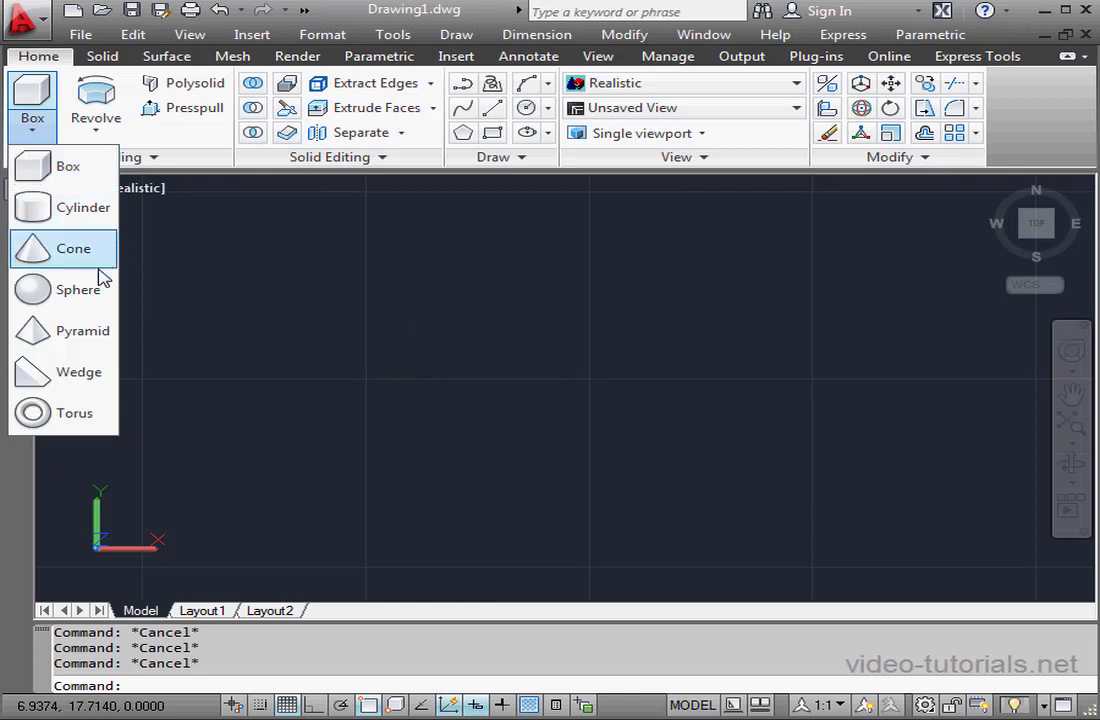
{"action": "left_click", "coordinate": [76, 292]}
{"action": "left_click", "coordinate": [167, 335]}
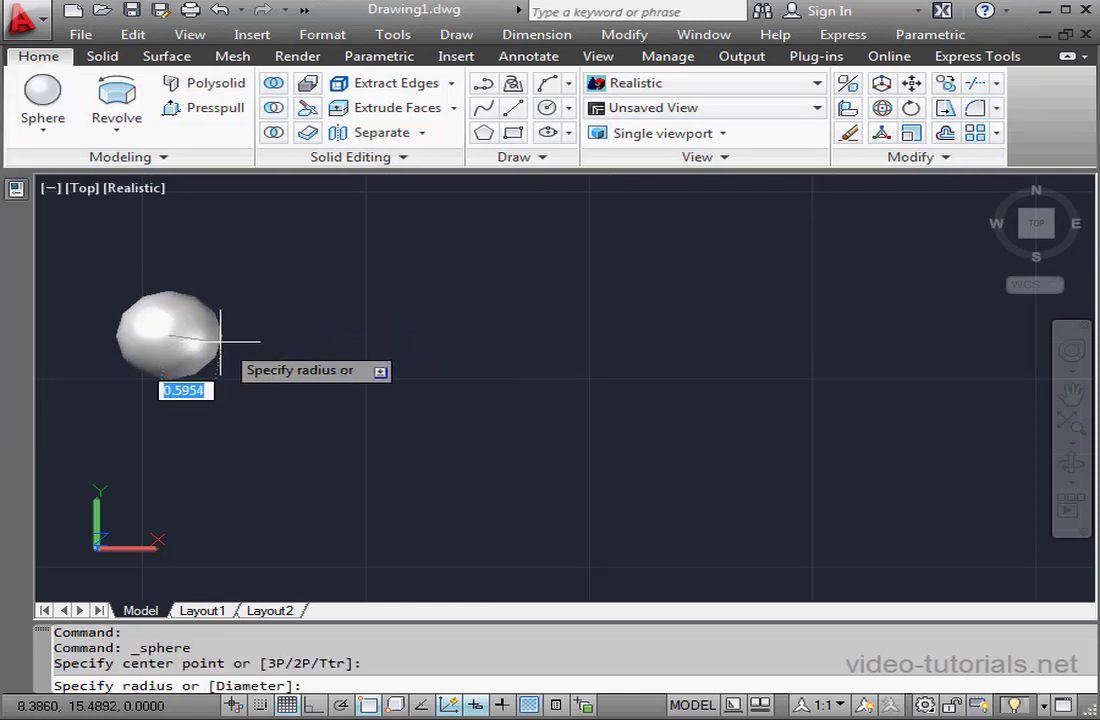
{"action": "type", "text": "1"}
{"action": "key", "text": "Return"}
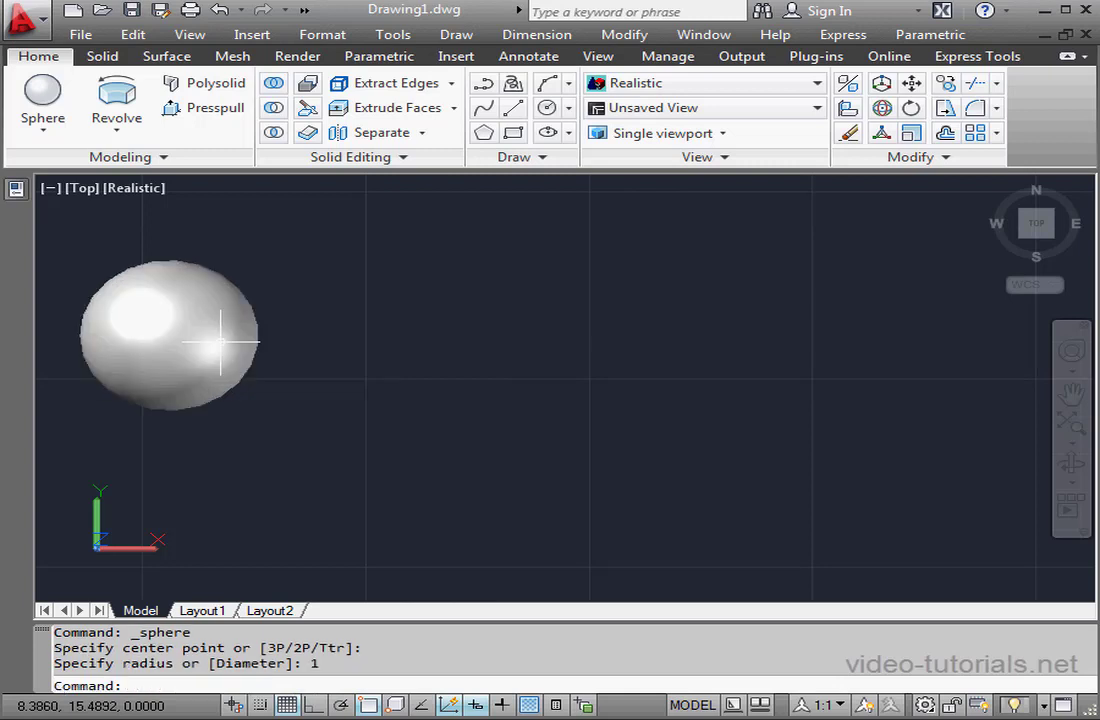
- Add a second sphere with a radius of 0.5 to the right of the large sphere
{"action": "left_click", "coordinate": [50, 108]}
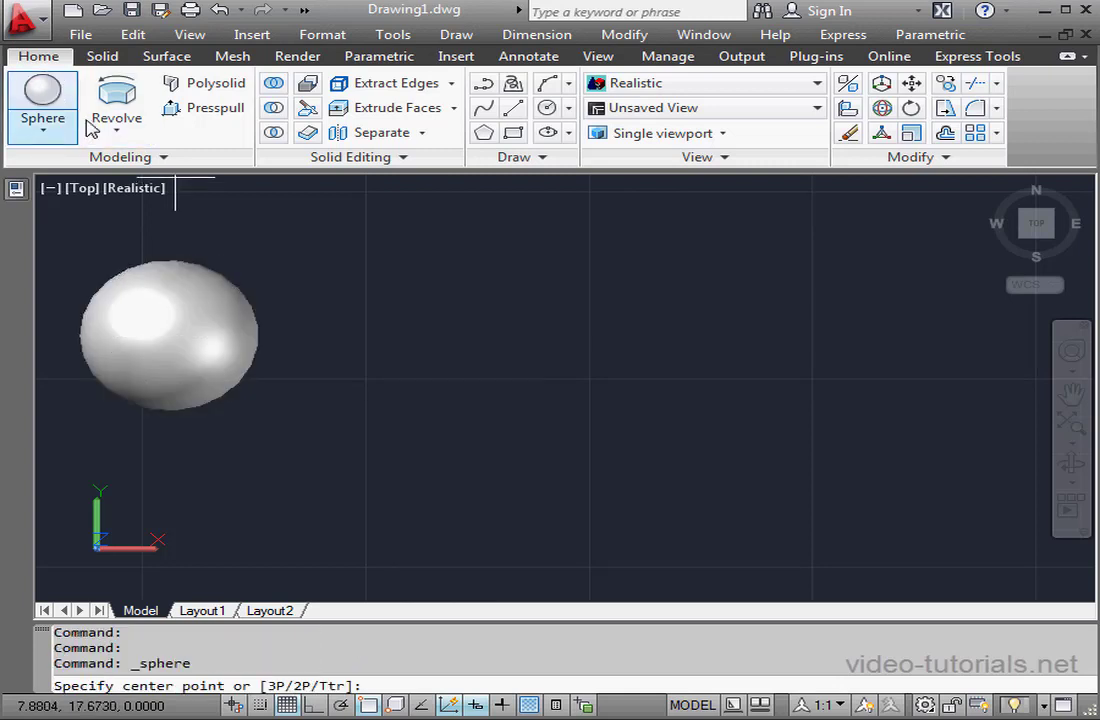
{"action": "left_click", "coordinate": [343, 379]}
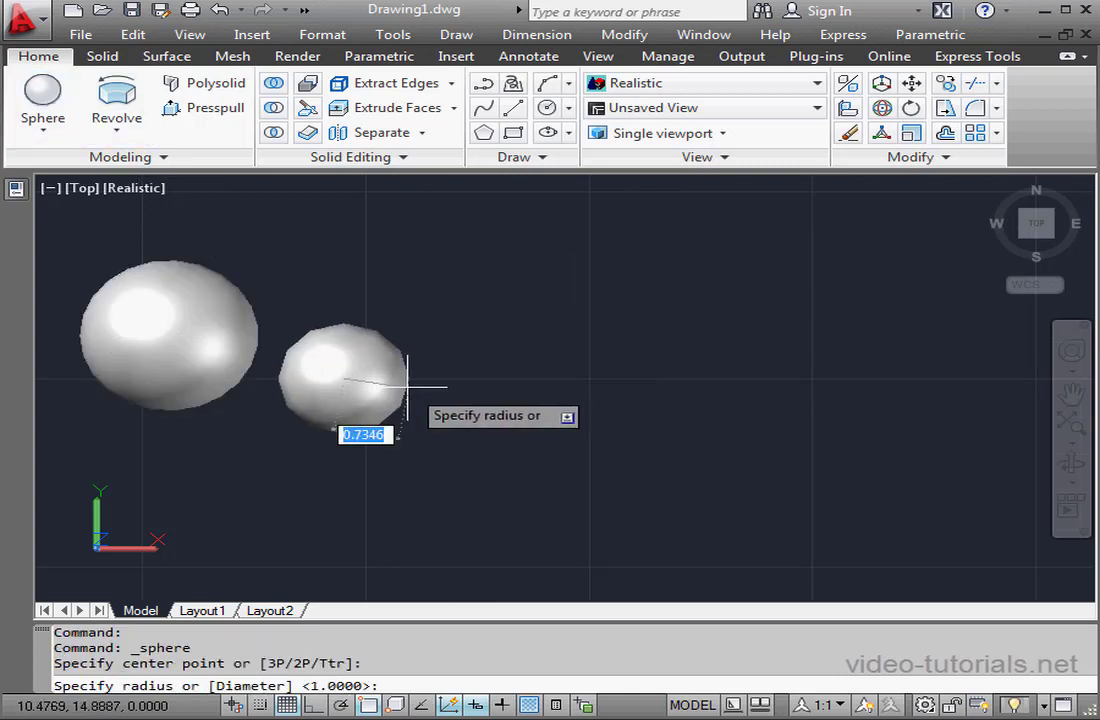
{"action": "type", "text": "."}
{"action": "key", "text": "Return"}
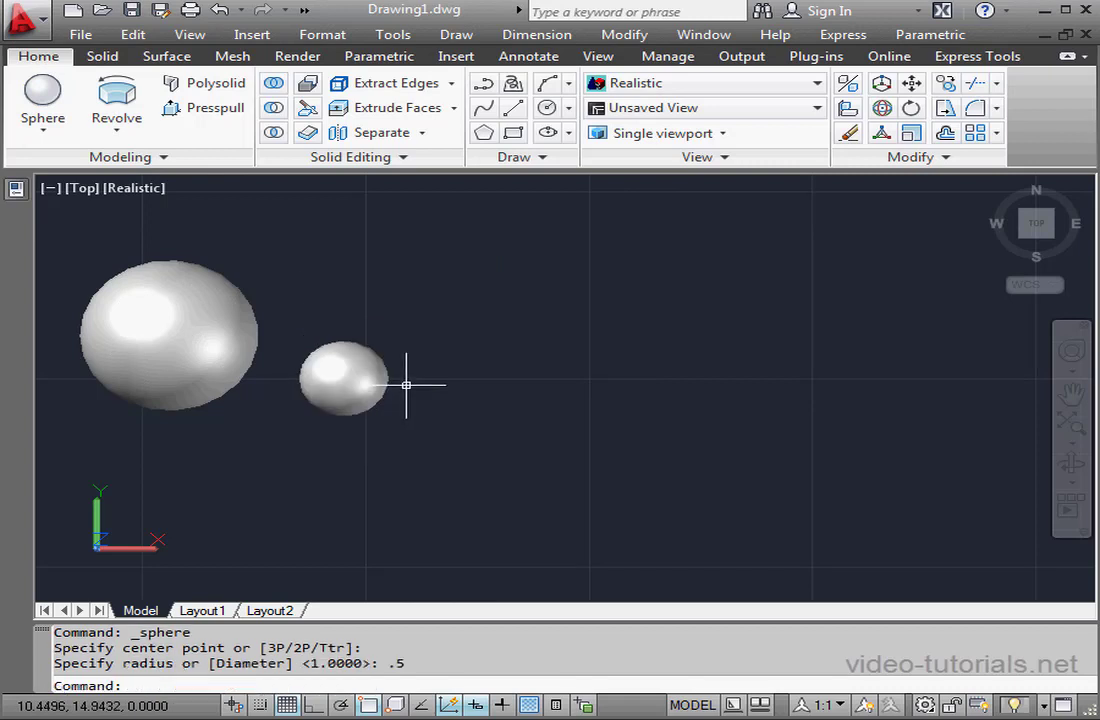
- Add a third sphere with a radius of 0.25 above the 0.5-radius sphere
{"action": "left_click", "coordinate": [43, 100]}
{"action": "left_click", "coordinate": [340, 273]}
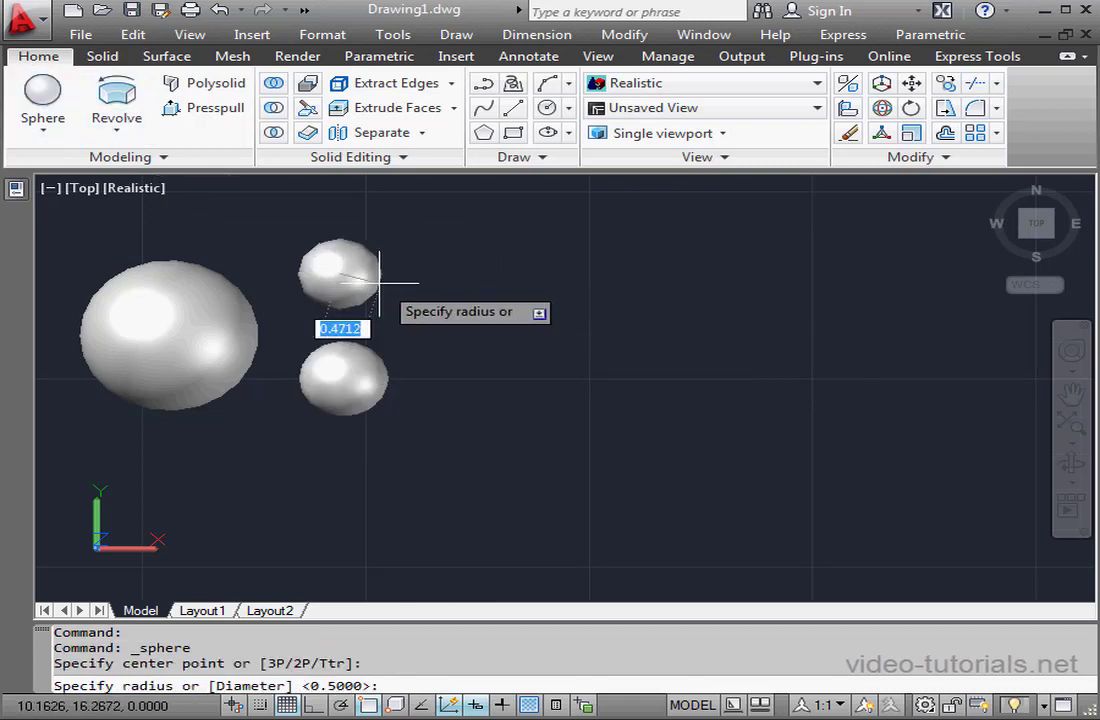
{"action": "type", "text": ".25"}
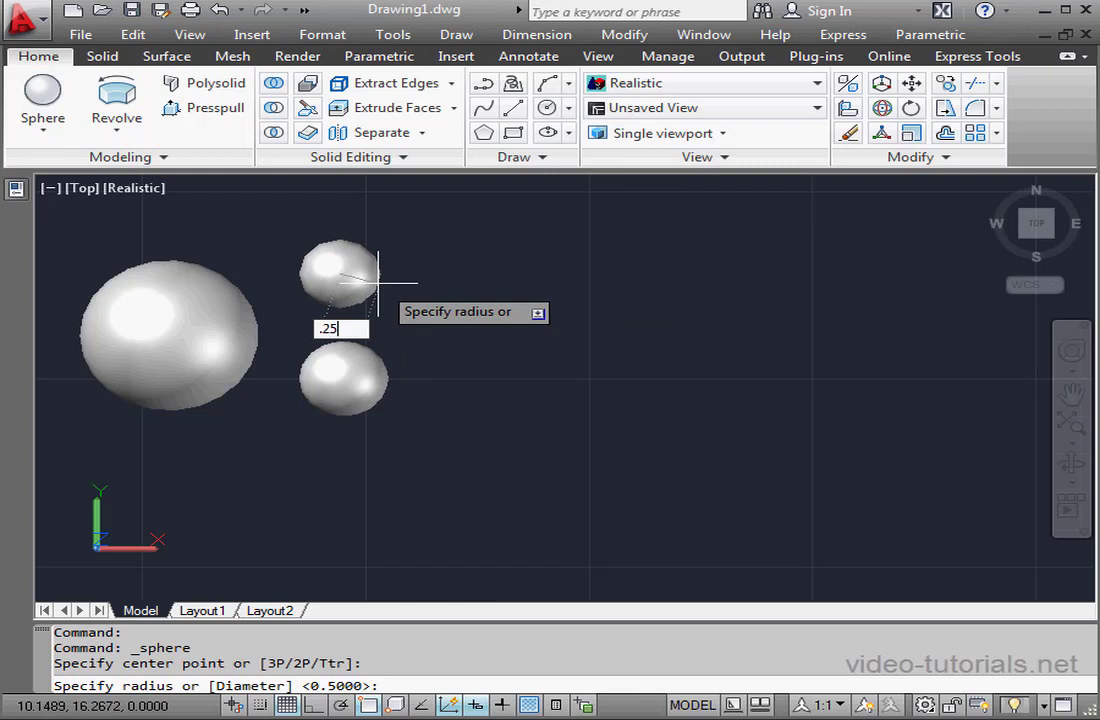
{"action": "key", "text": "Return"}
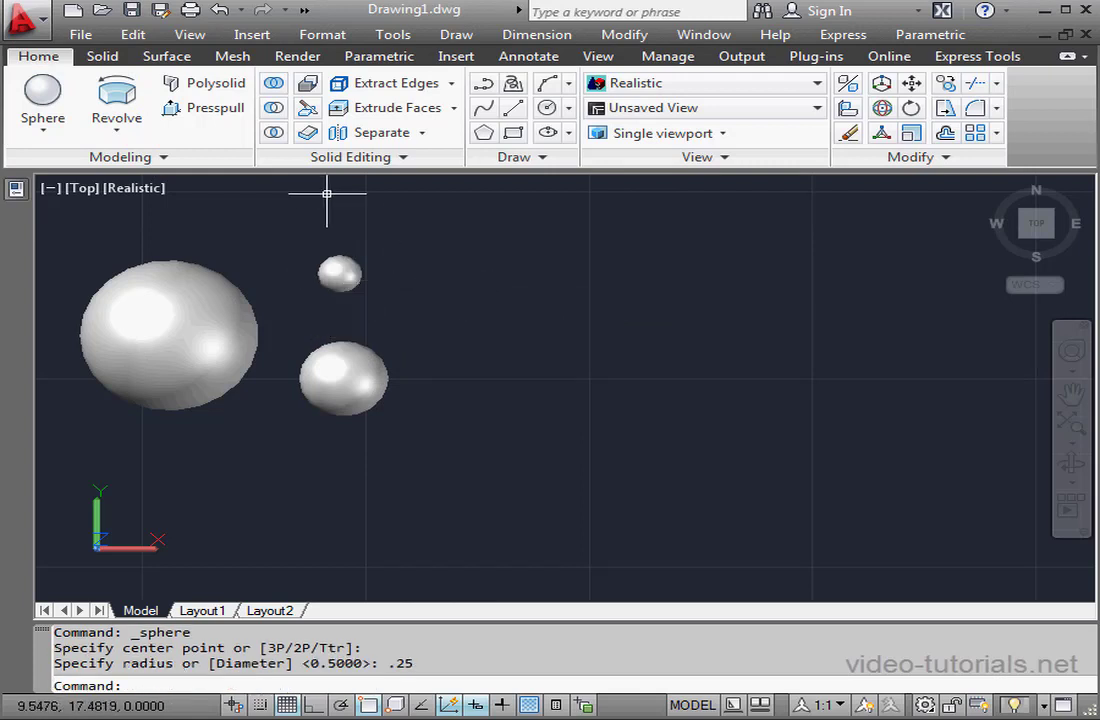
- Open the surface Analysis Options and review the Zebra, Curvature and Draft Angle settings, ending on Curvature
{"action": "left_click", "coordinate": [166, 55]}
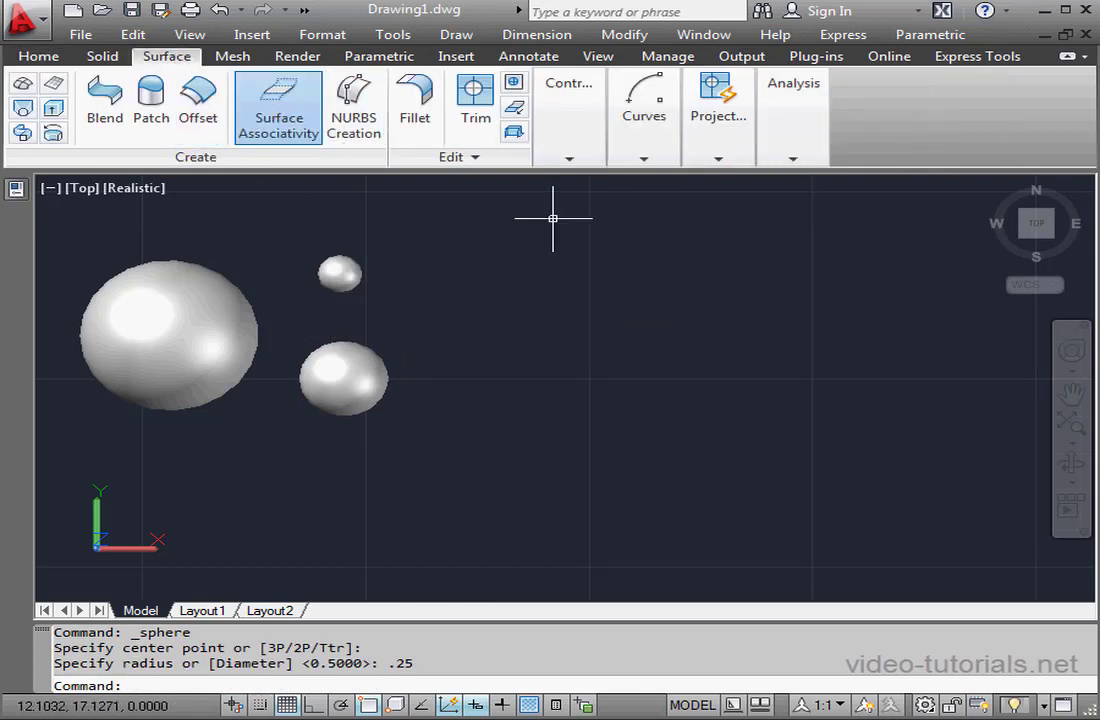
{"action": "left_click", "coordinate": [793, 158]}
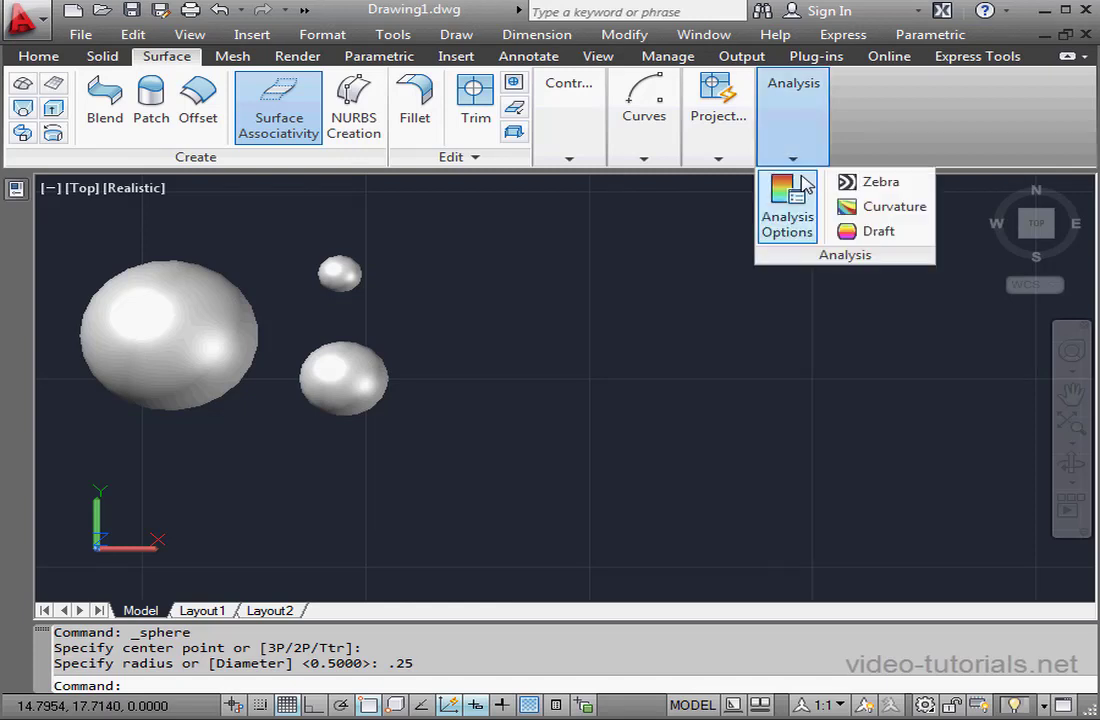
{"action": "left_click", "coordinate": [787, 205]}
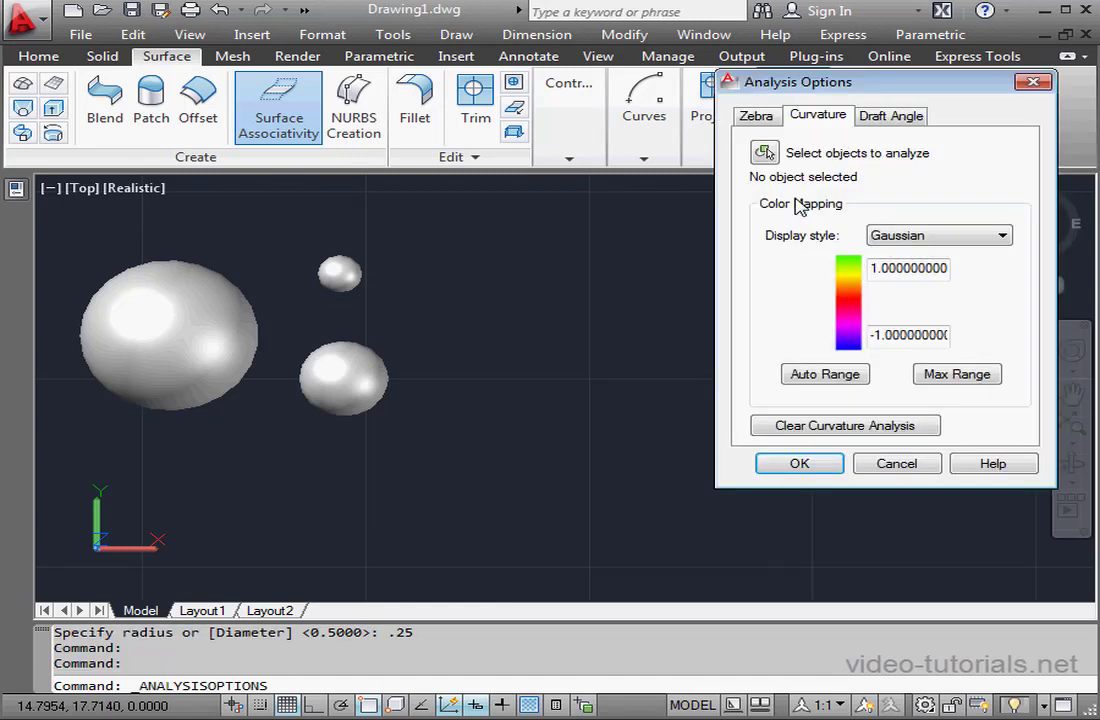
{"action": "left_click", "coordinate": [768, 117]}
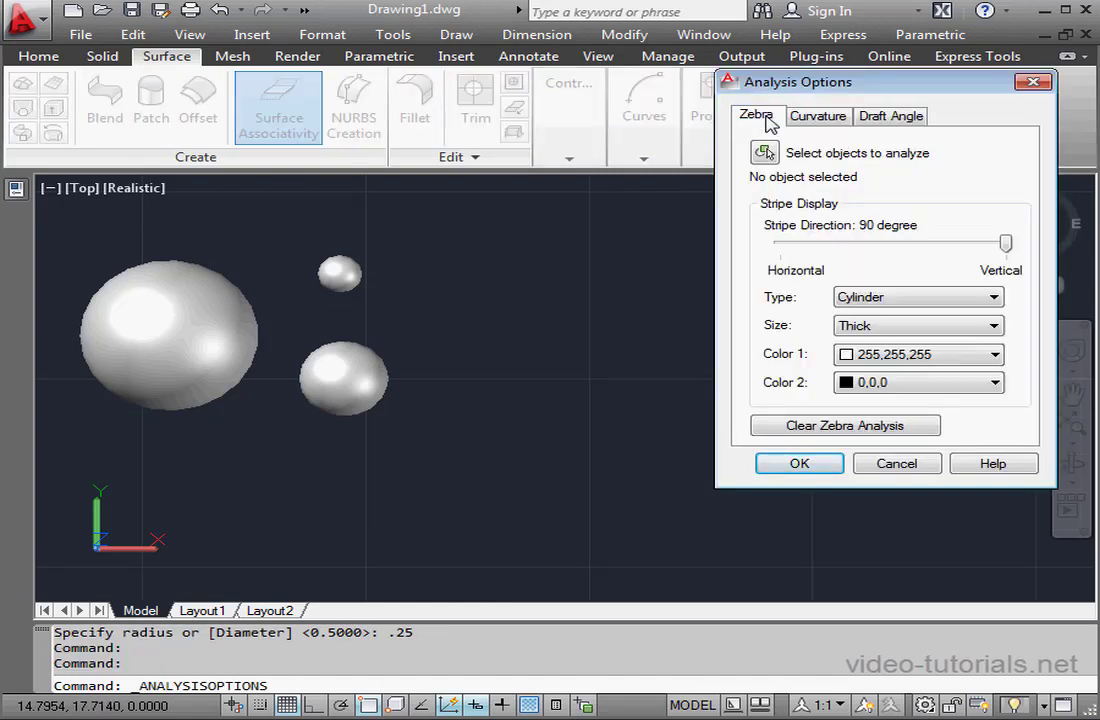
{"action": "left_click", "coordinate": [822, 121]}
{"action": "left_click", "coordinate": [890, 122]}
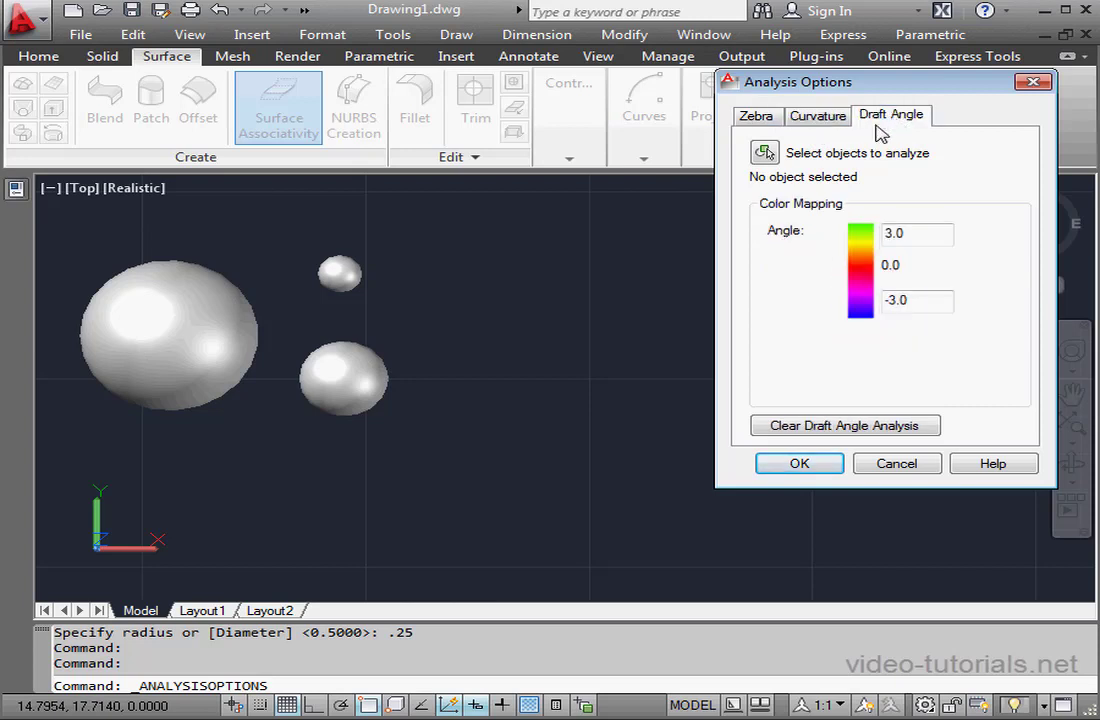
{"action": "left_click", "coordinate": [822, 124]}
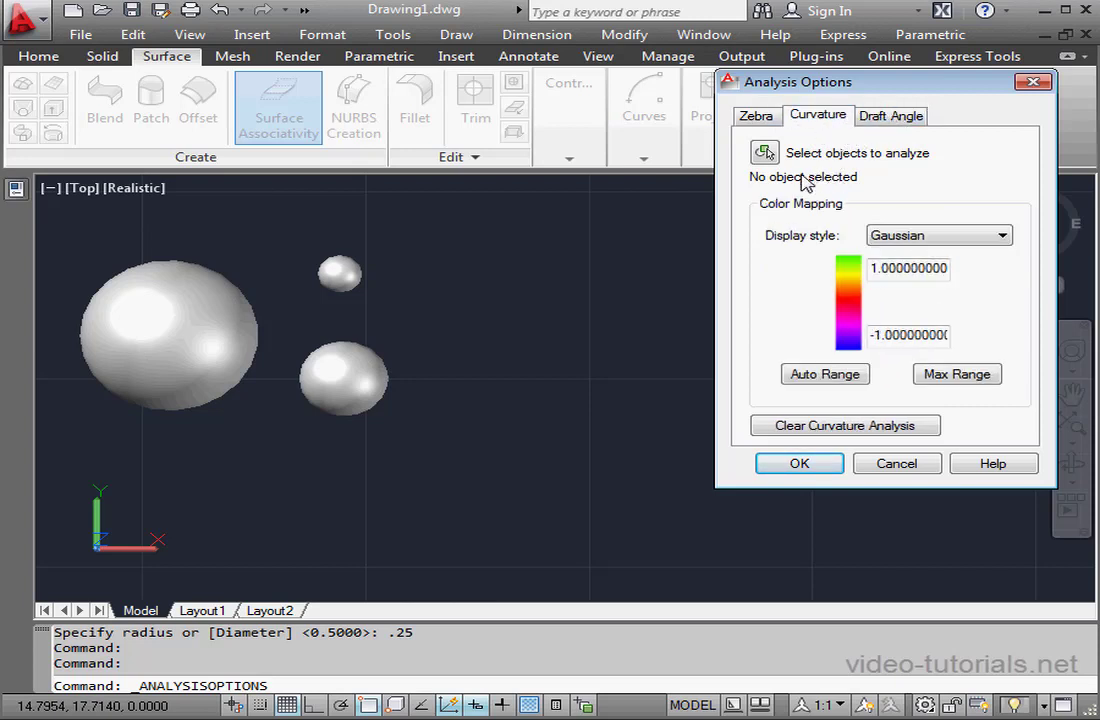
- Analyze the curvature of the largest sphere with the Gaussian display style and the automatic range
{"action": "left_click", "coordinate": [1002, 238]}
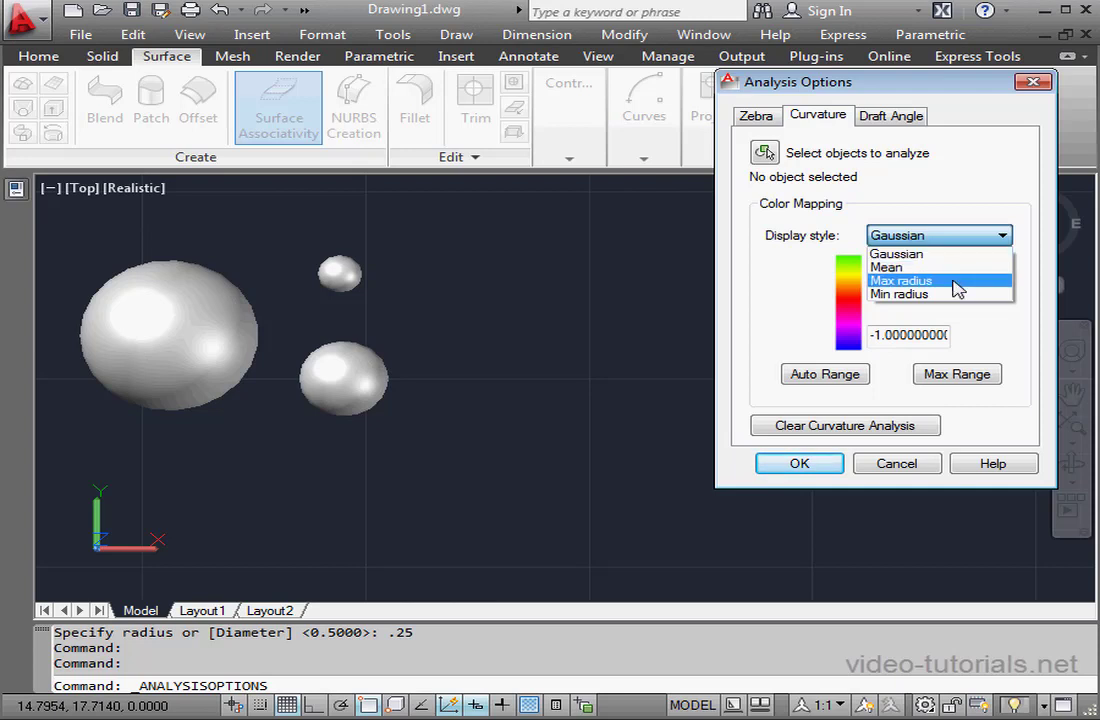
{"action": "left_click", "coordinate": [945, 255]}
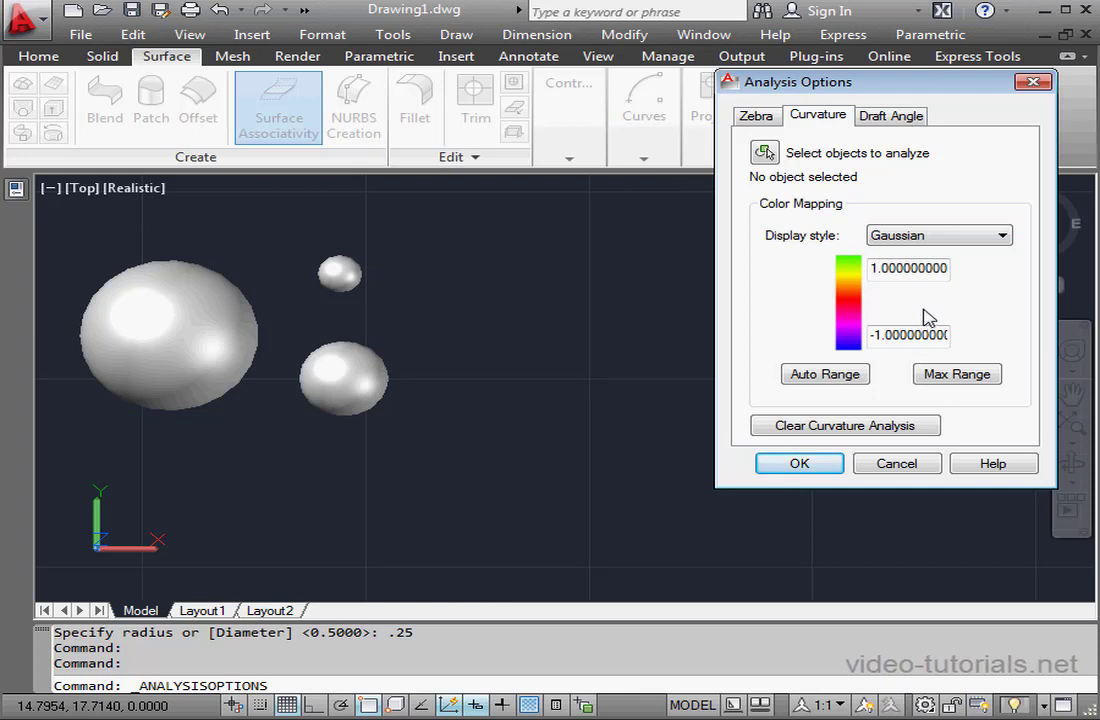
{"action": "left_click", "coordinate": [765, 152]}
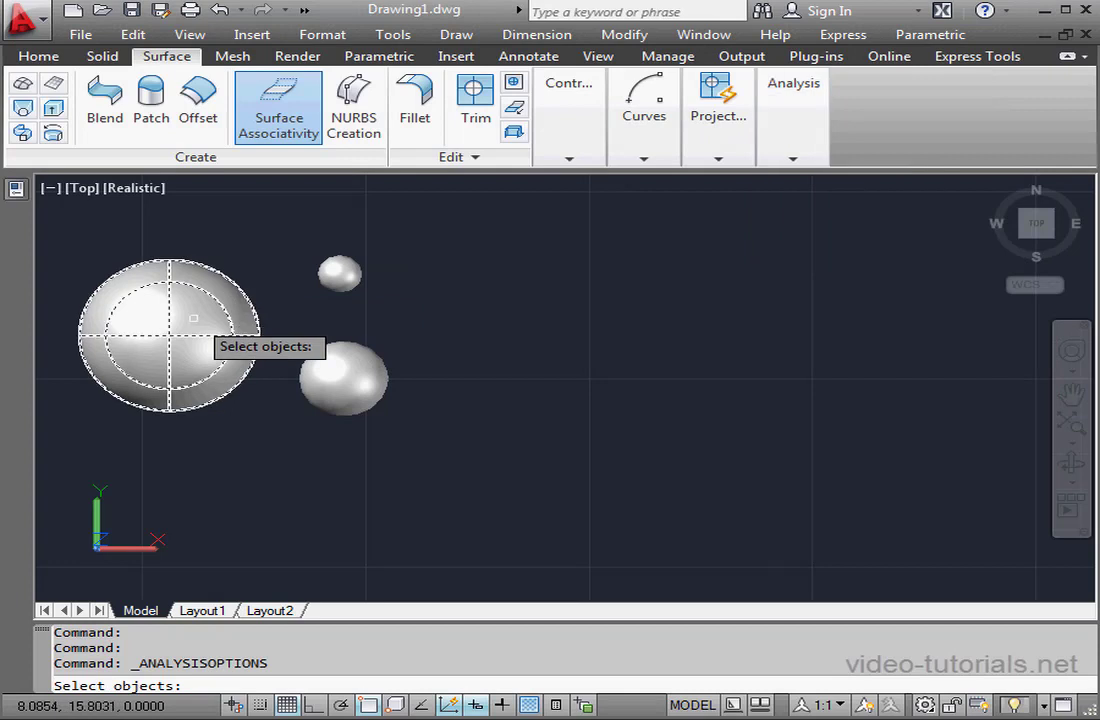
{"action": "left_click", "coordinate": [210, 332]}
{"action": "key", "text": "Return"}
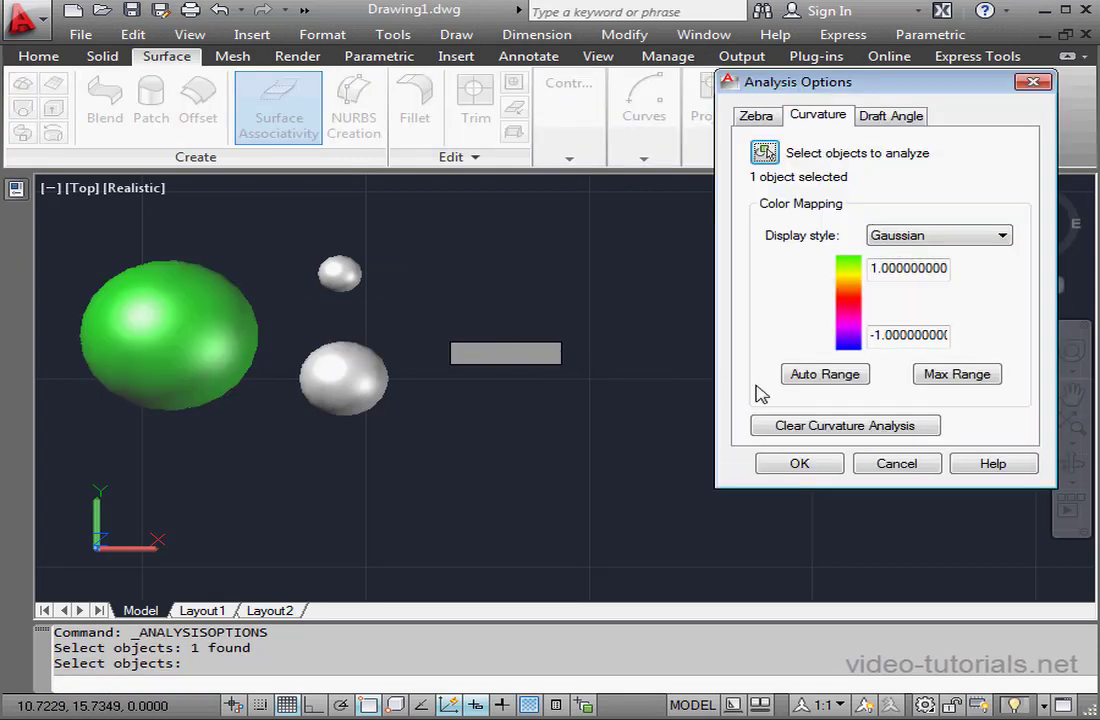
{"action": "left_click", "coordinate": [822, 373]}
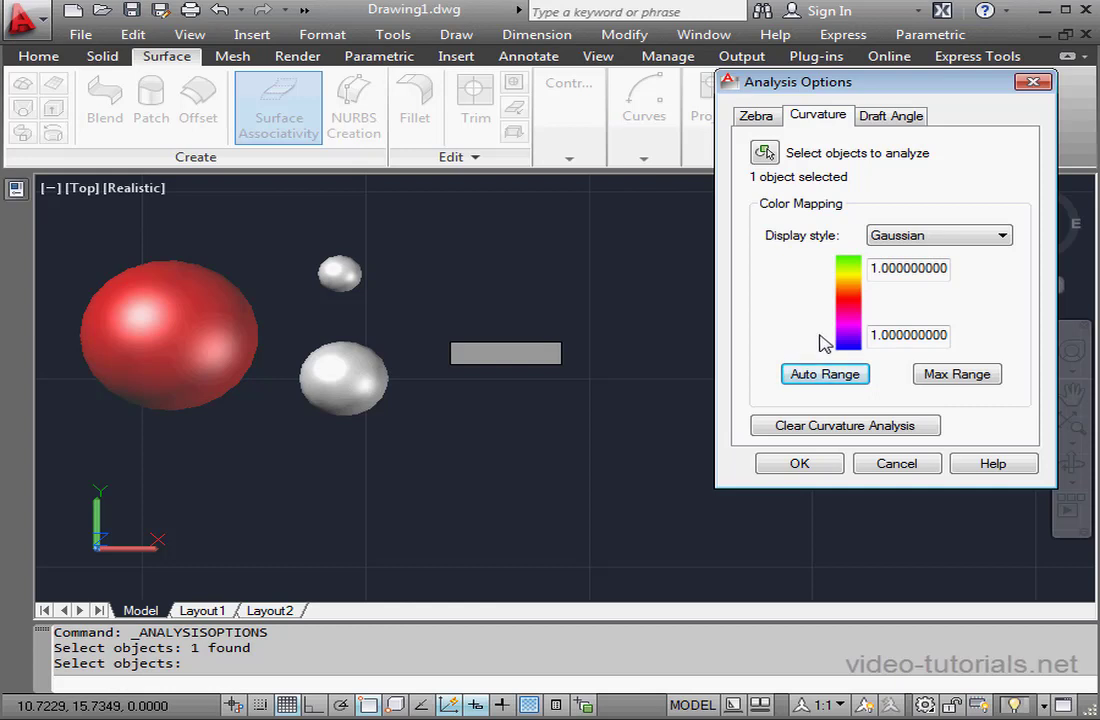
- Clear the curvature analysis and analyze the medium sphere's Gaussian curvature with the automatic range
{"action": "left_click", "coordinate": [845, 425]}
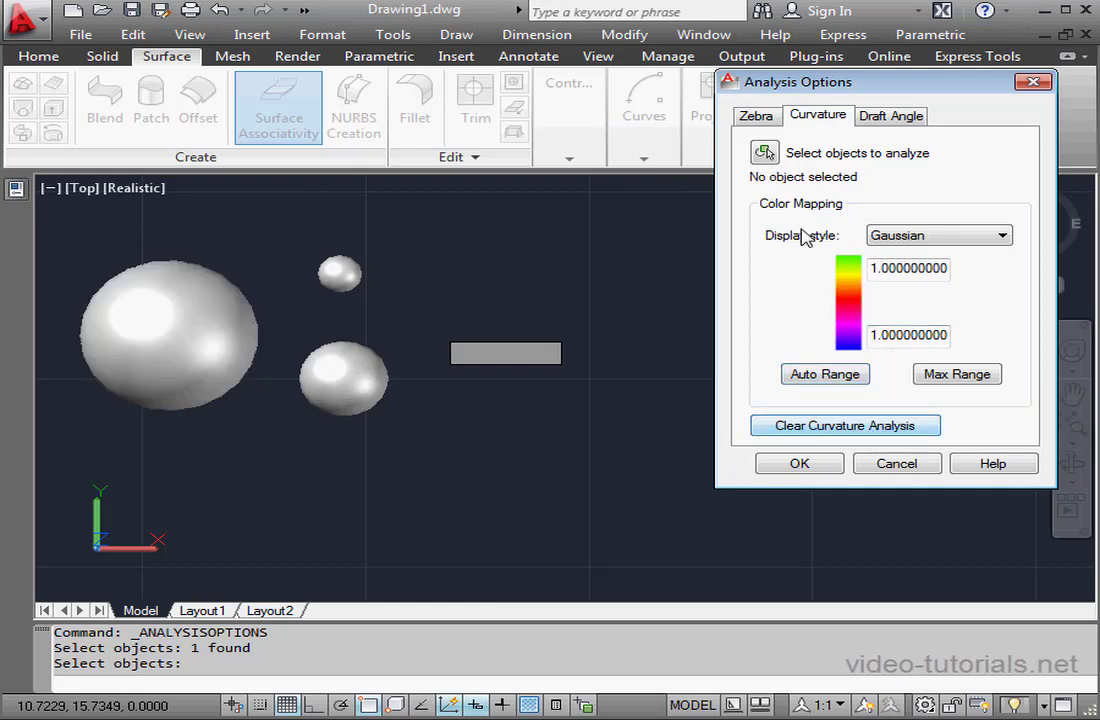
{"action": "left_click", "coordinate": [764, 153]}
{"action": "left_click", "coordinate": [355, 393]}
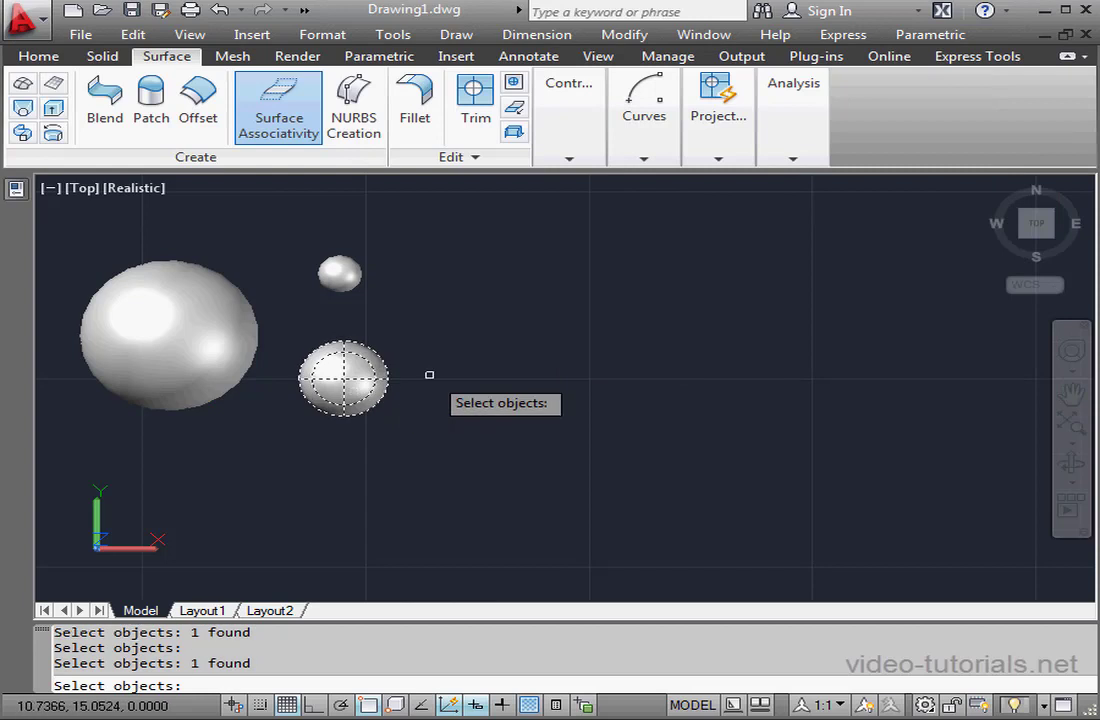
{"action": "key", "text": "Return"}
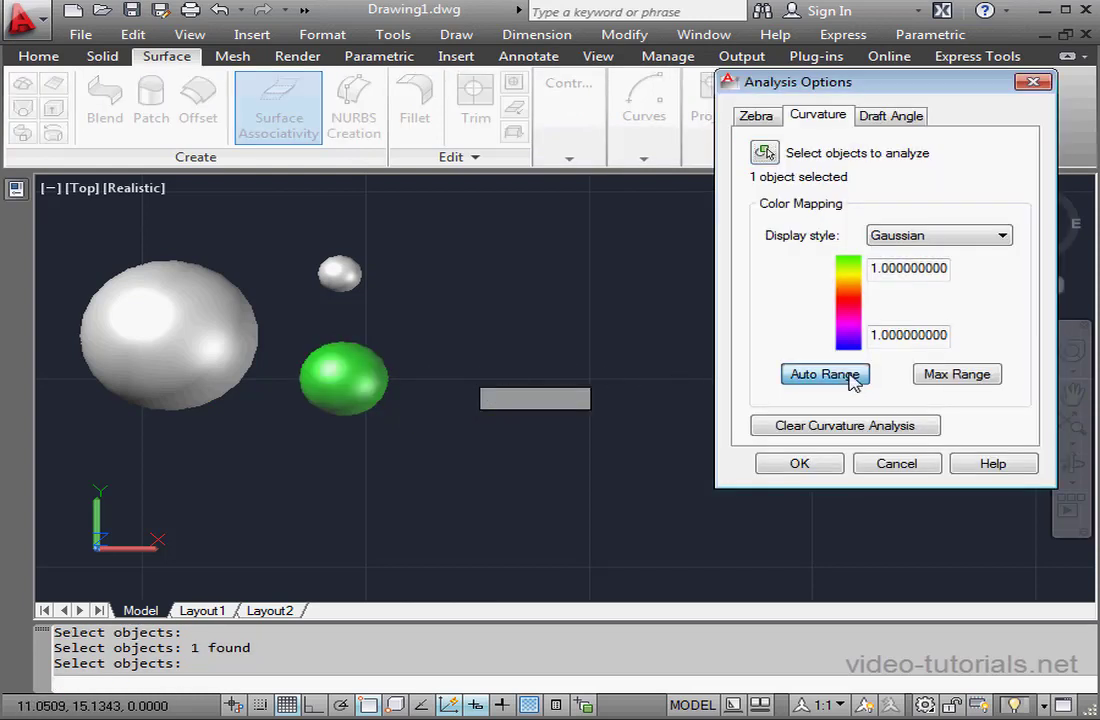
{"action": "left_click", "coordinate": [822, 373]}
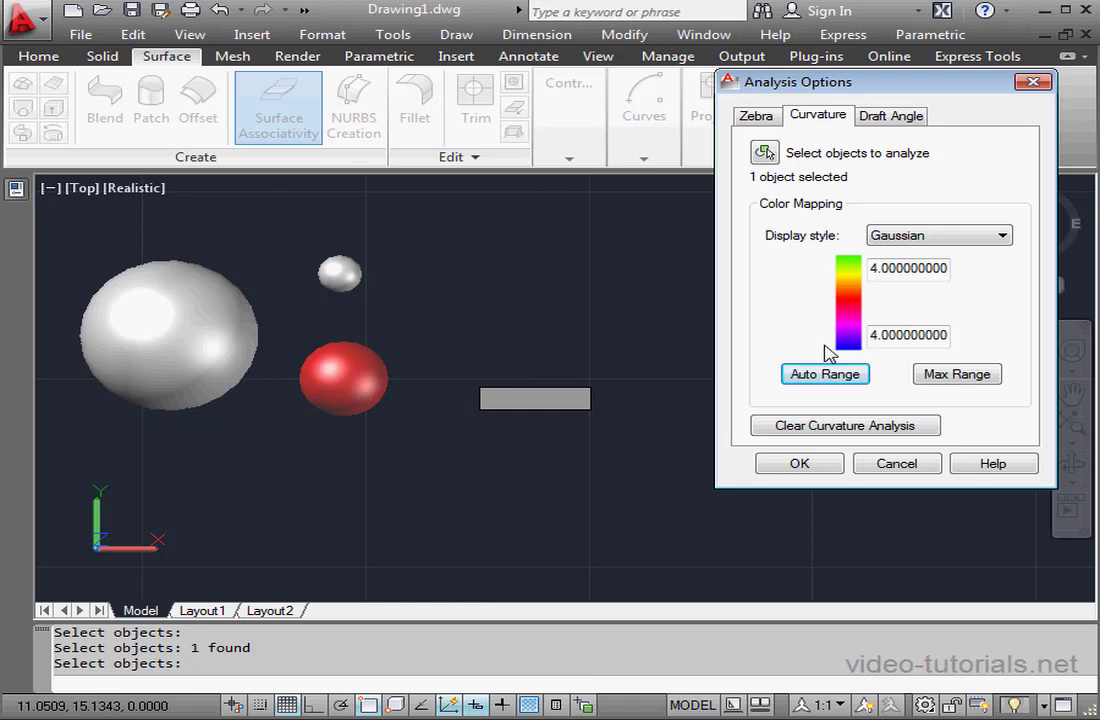
- Clear the curvature analysis, analyze the smallest sphere's Gaussian curvature with the automatic range, and cancel the analysis options
{"action": "left_click", "coordinate": [790, 425]}
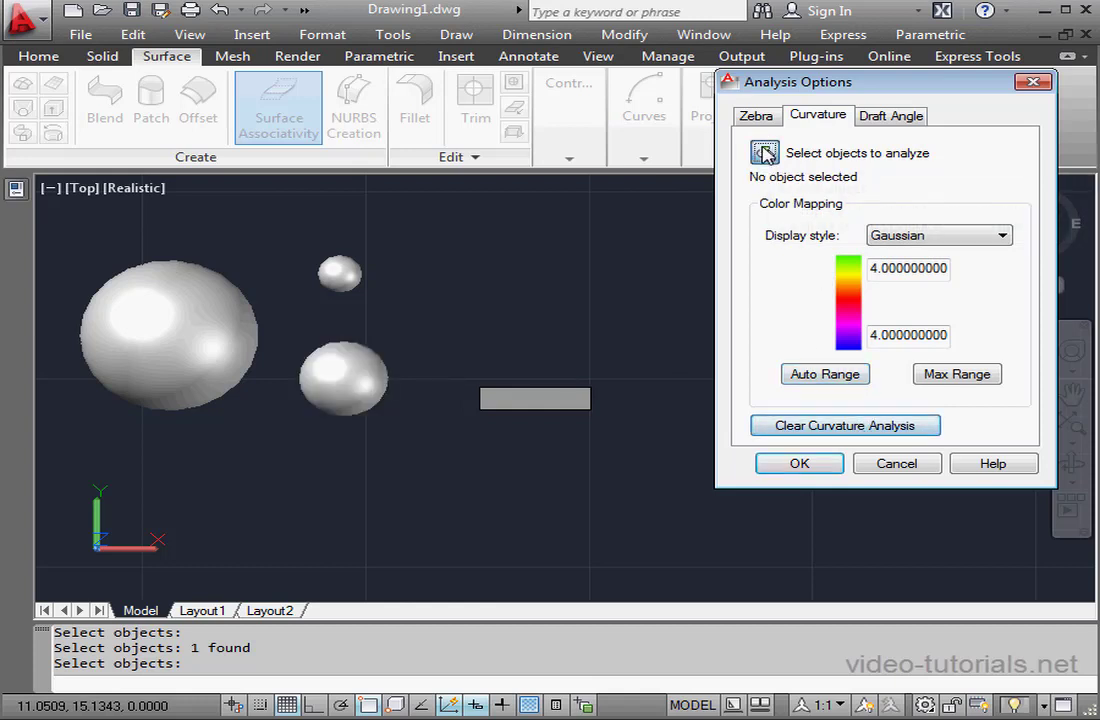
{"action": "left_click", "coordinate": [766, 153]}
{"action": "left_click", "coordinate": [340, 273]}
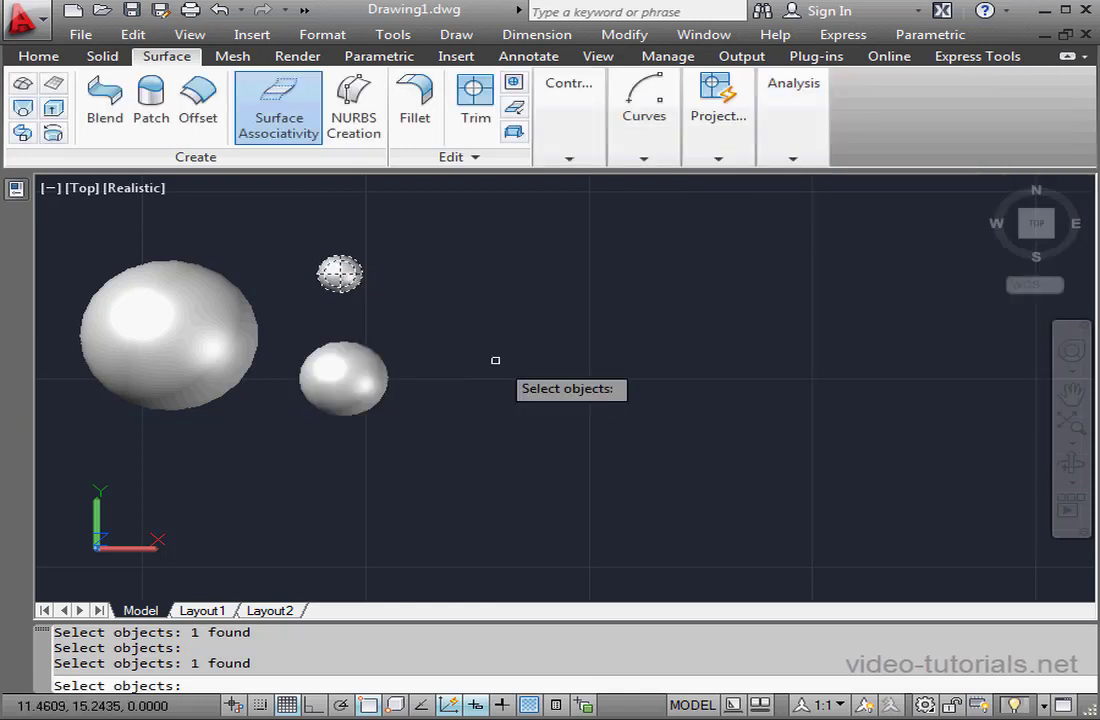
{"action": "key", "text": "Return"}
{"action": "left_click", "coordinate": [825, 374]}
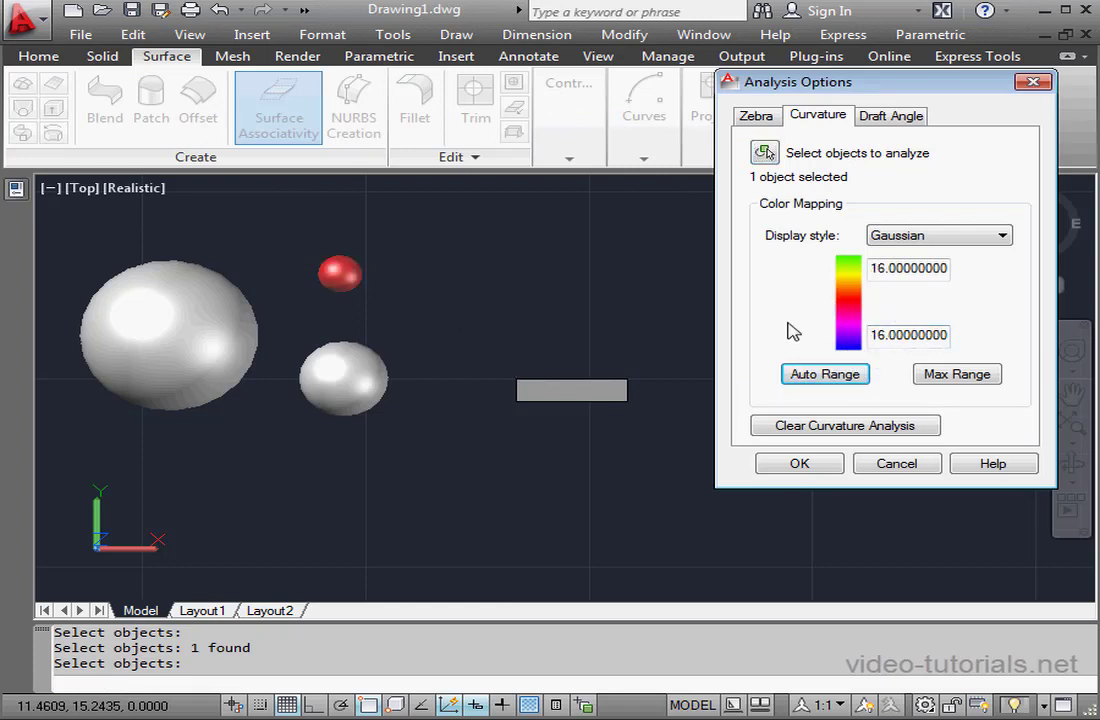
{"action": "left_click", "coordinate": [897, 464]}
- Start a polyline in an empty area beside the spheres with a short, nearly vertical segment drawn downwards
{"action": "middle_click_drag", "start_coordinate": [793, 412], "coordinate": [449, 401]}
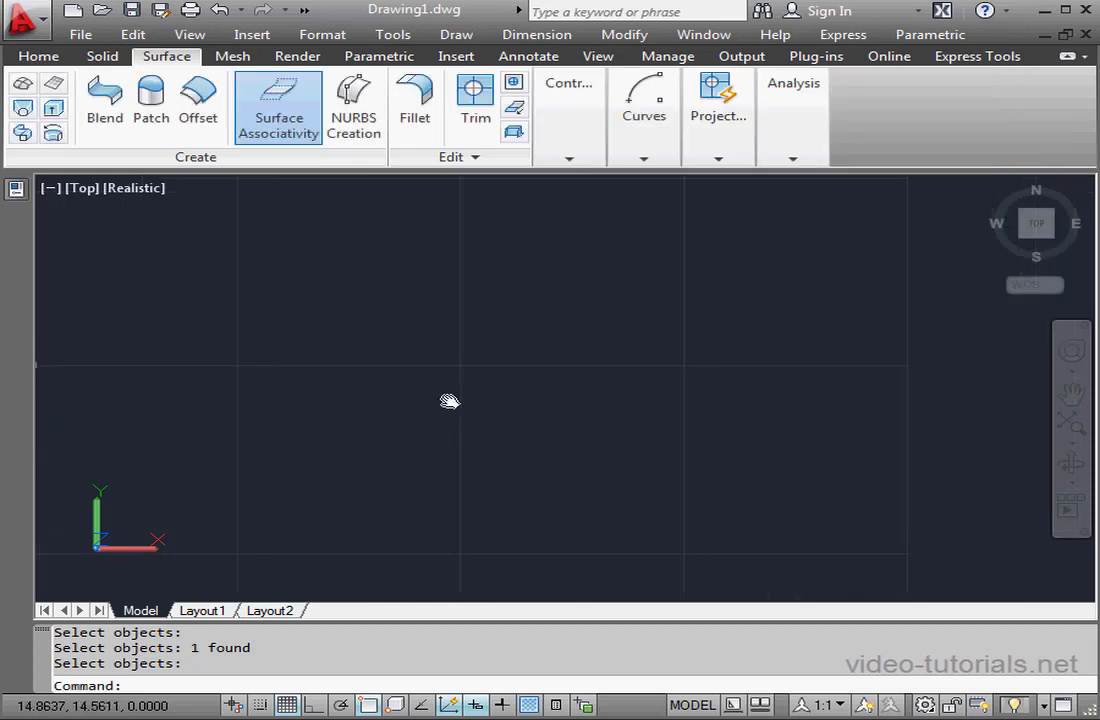
{"action": "left_click", "coordinate": [40, 56]}
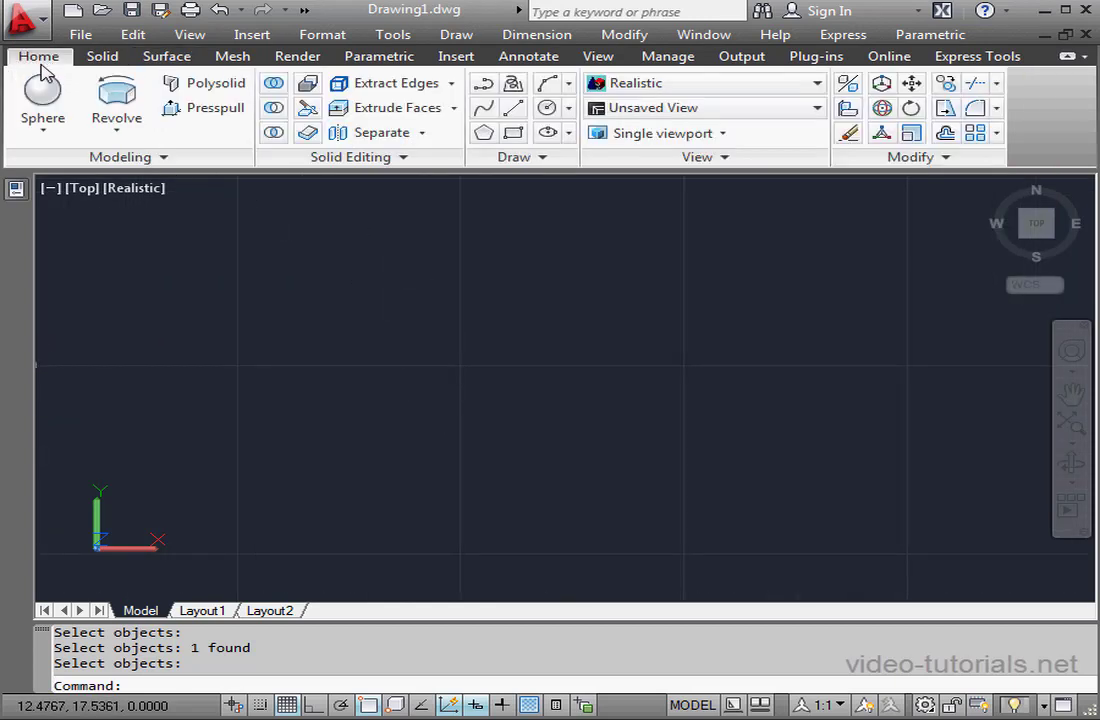
{"action": "left_click", "coordinate": [485, 86]}
{"action": "left_click", "coordinate": [343, 325]}
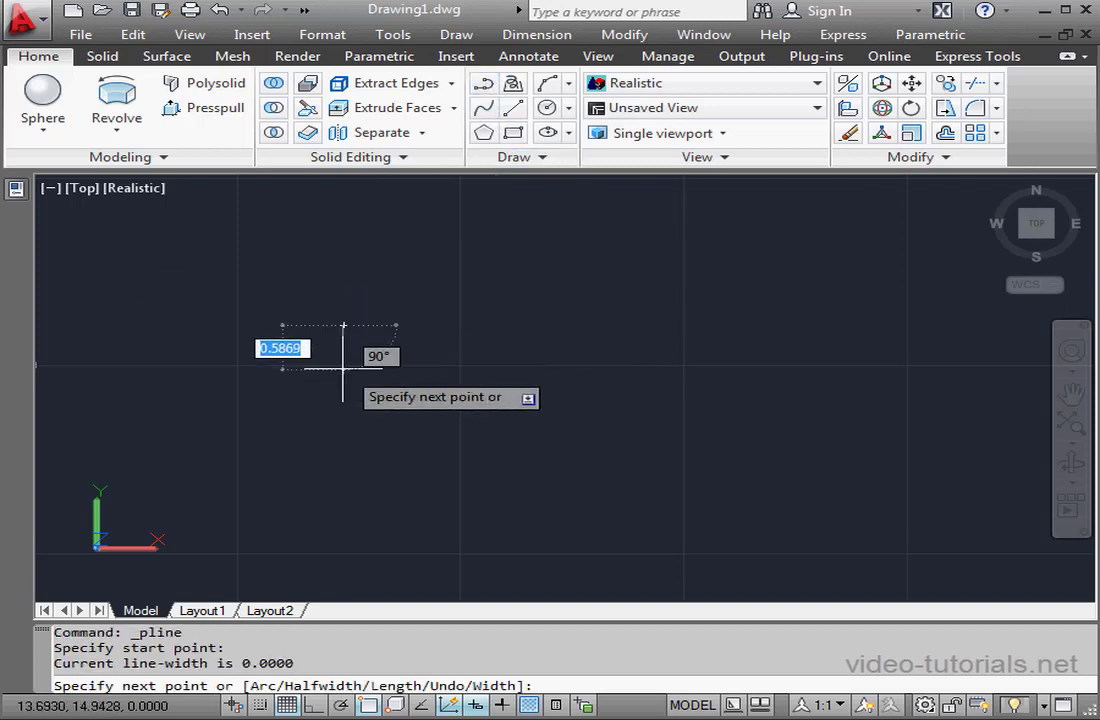
{"action": "left_click", "coordinate": [343, 380]}
- Continue the polyline with three connected arcs curving alternately down, up and down, and finish it with a short, nearly vertical upward segment
{"action": "right_click", "coordinate": [379, 413]}
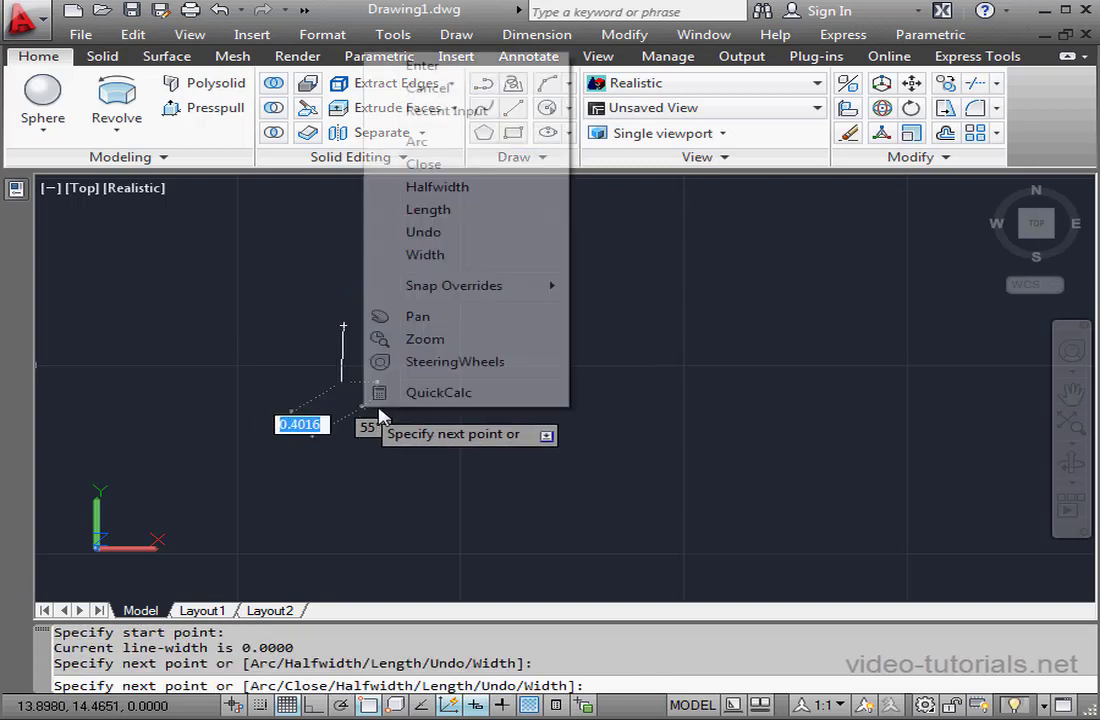
{"action": "left_click", "coordinate": [449, 145]}
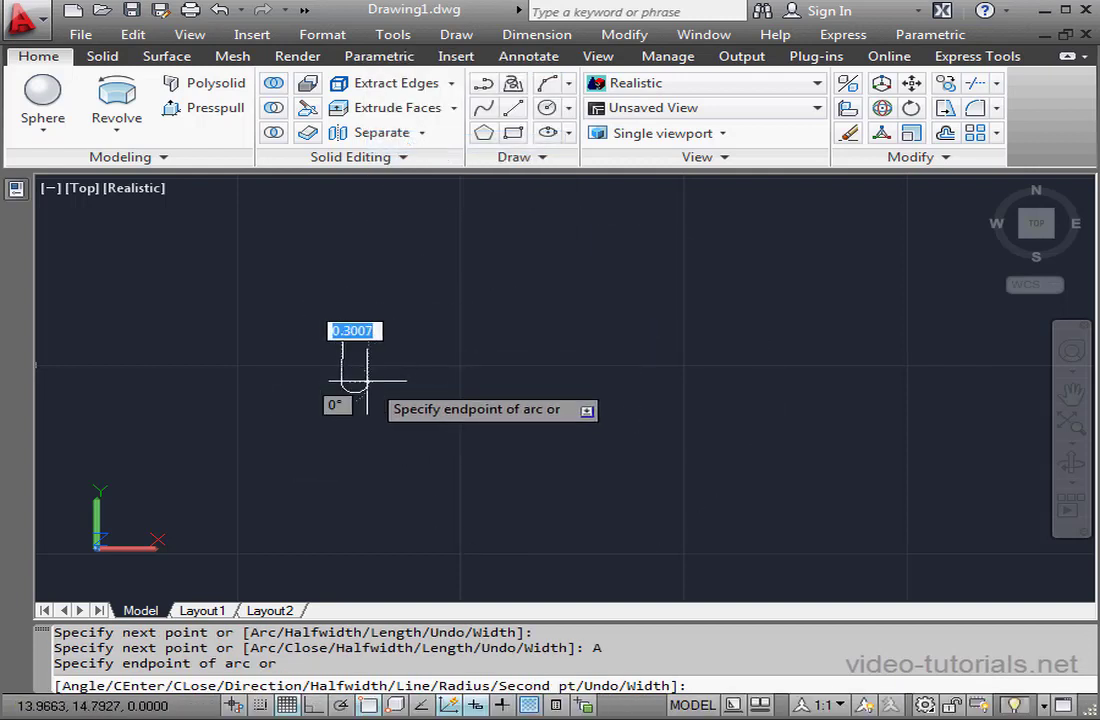
{"action": "left_click", "coordinate": [367, 381]}
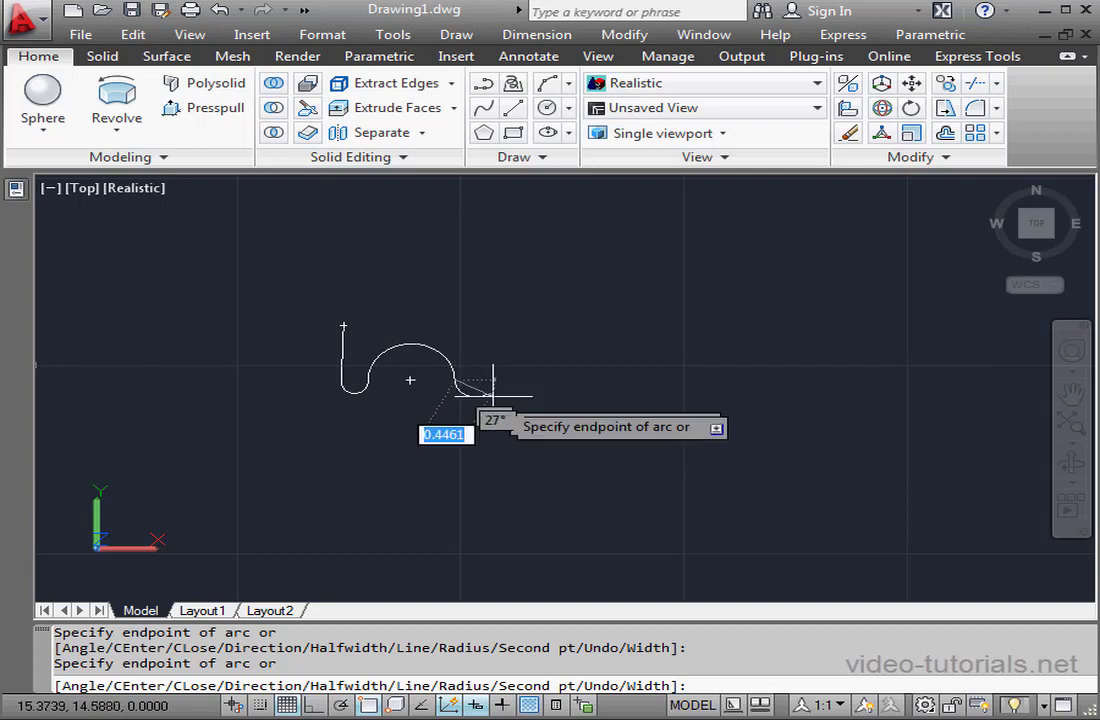
{"action": "right_click", "coordinate": [564, 374]}
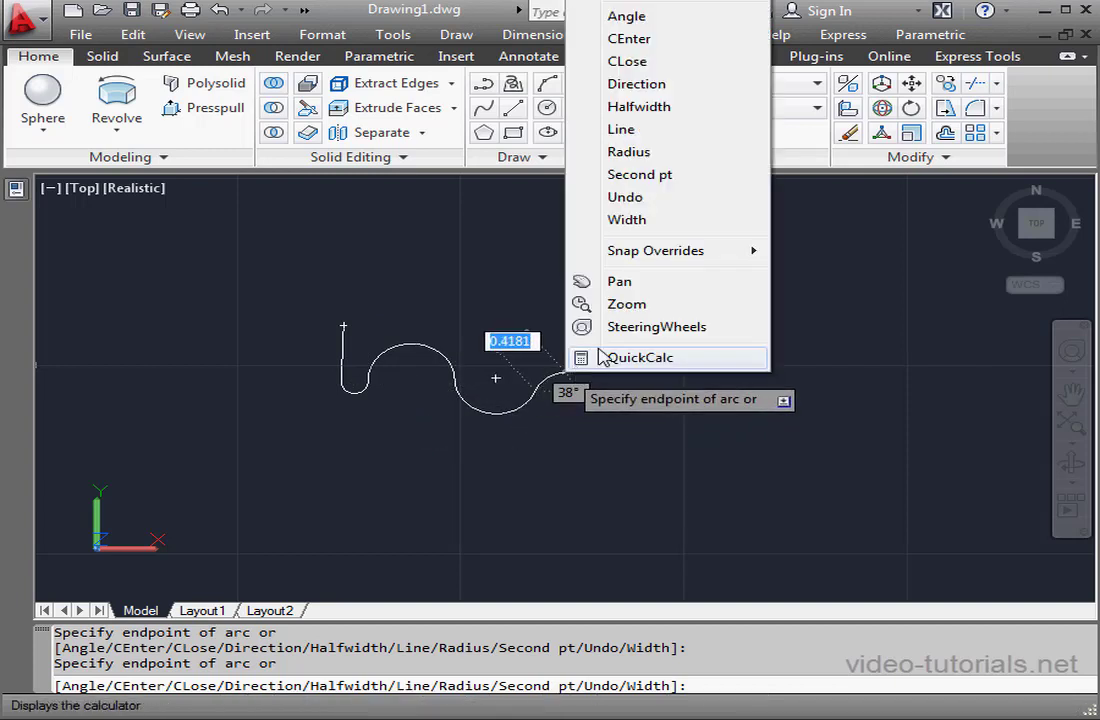
{"action": "left_click", "coordinate": [664, 130]}
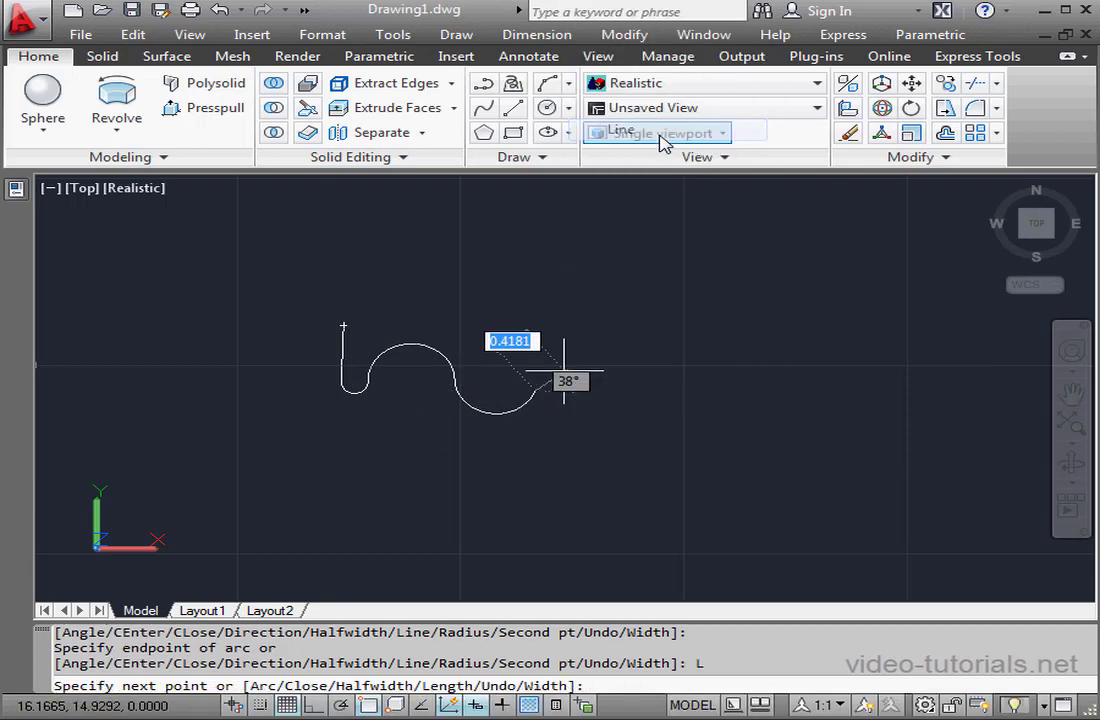
{"action": "right_click", "coordinate": [584, 316]}
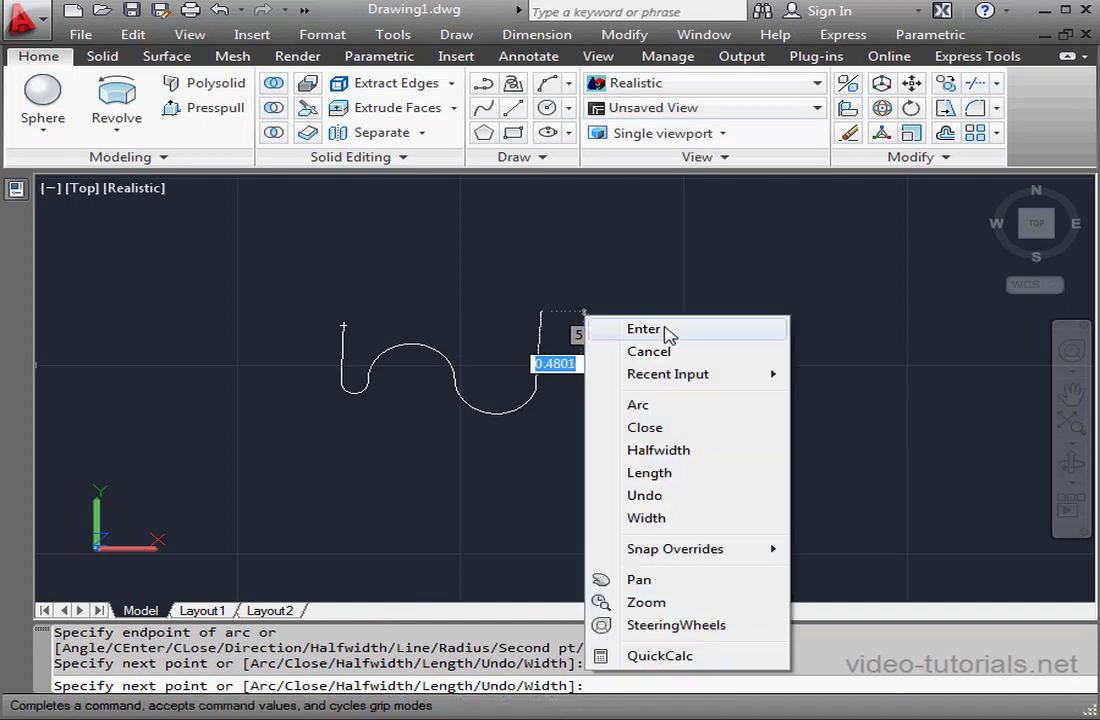
{"action": "left_click", "coordinate": [667, 334]}
- Draw a fit spline through the polyline's endpoints, segment junctions and the extremes of its two larger arcs, and move it into the empty area beside the polyline
{"action": "middle_click_drag", "start_coordinate": [624, 360], "coordinate": [395, 350]}
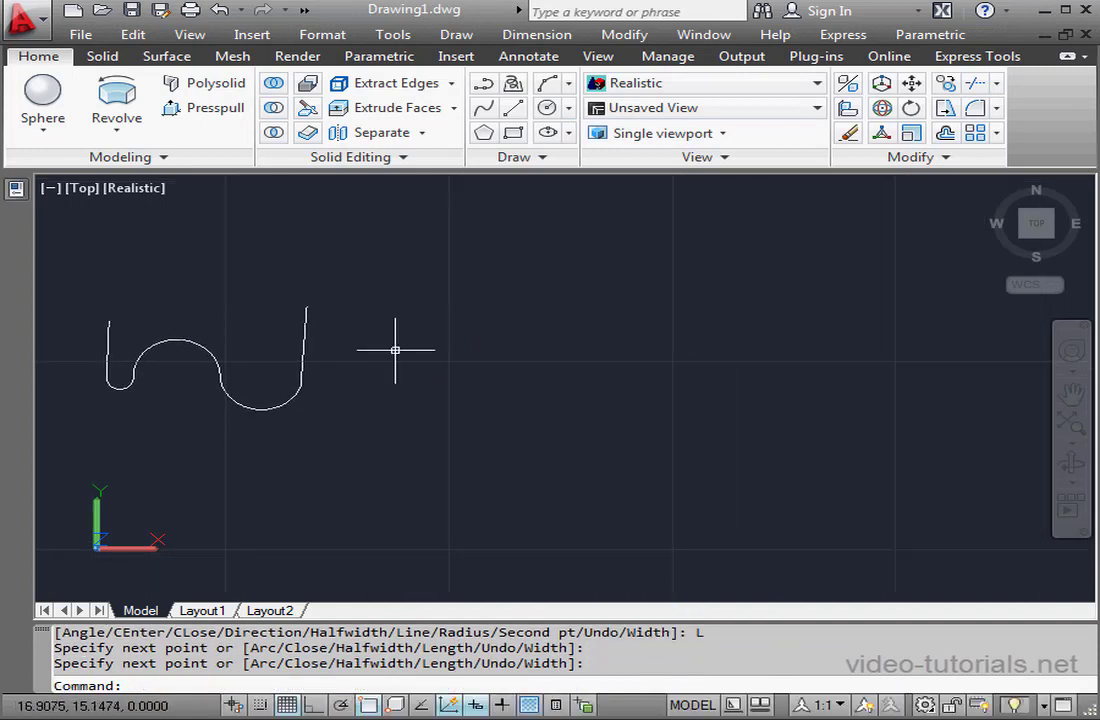
{"action": "left_click", "coordinate": [484, 107]}
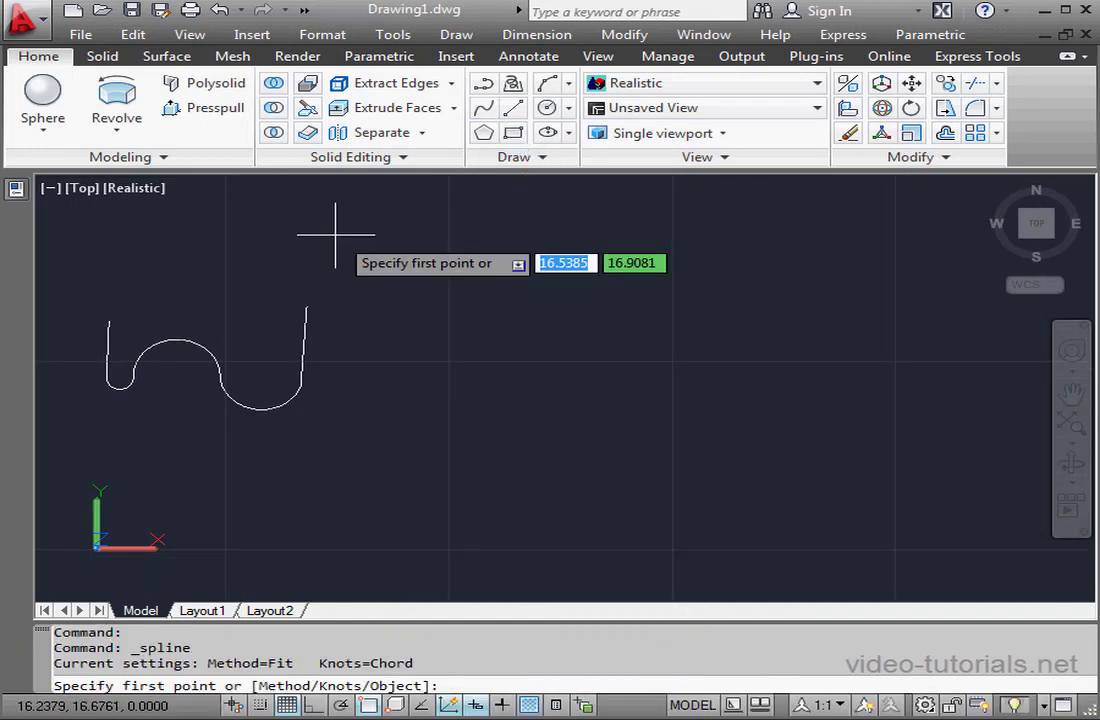
{"action": "left_click", "coordinate": [108, 320]}
{"action": "left_click", "coordinate": [105, 377]}
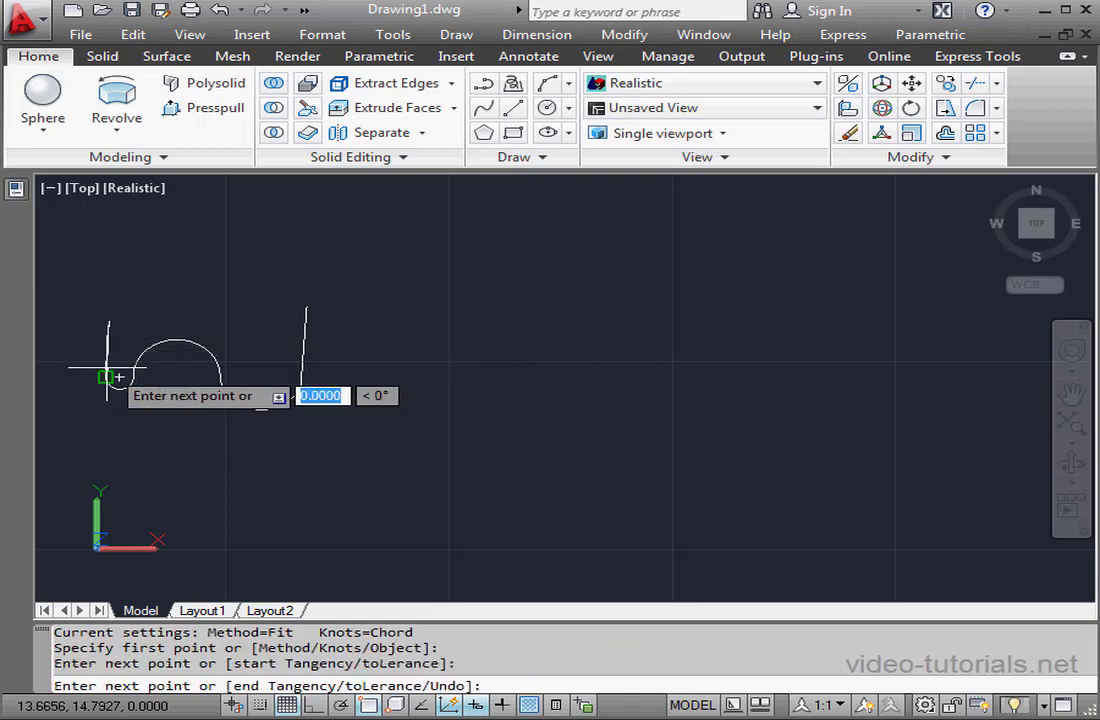
{"action": "left_click", "coordinate": [130, 380]}
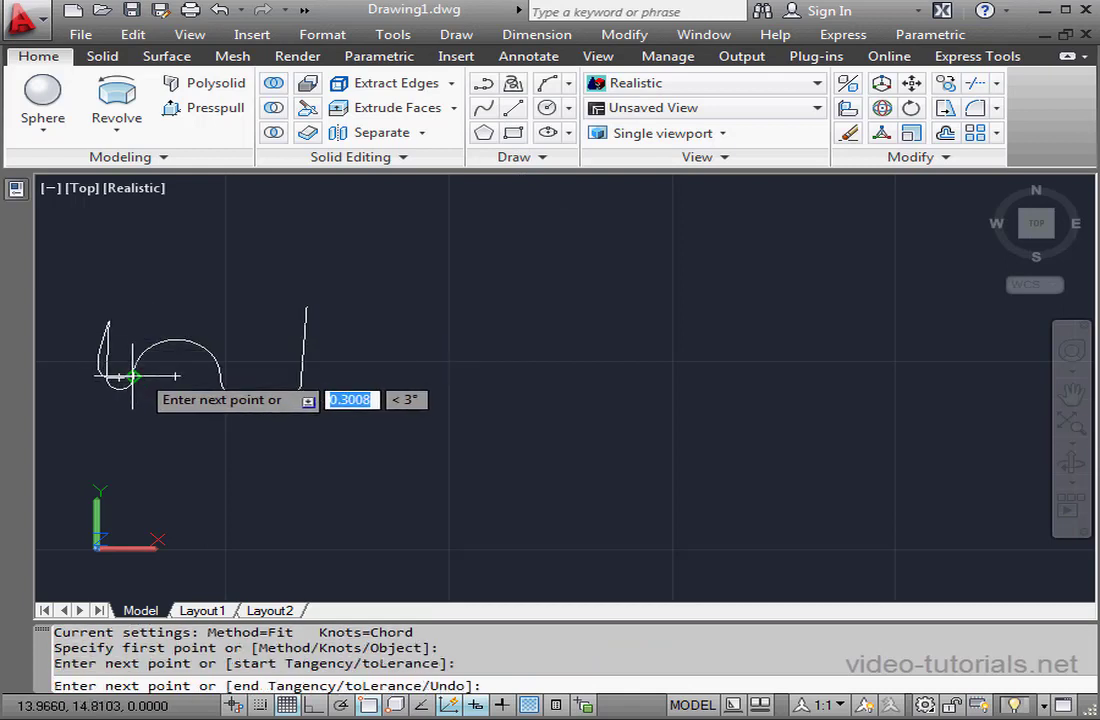
{"action": "left_click", "coordinate": [173, 340]}
{"action": "left_click", "coordinate": [218, 372]}
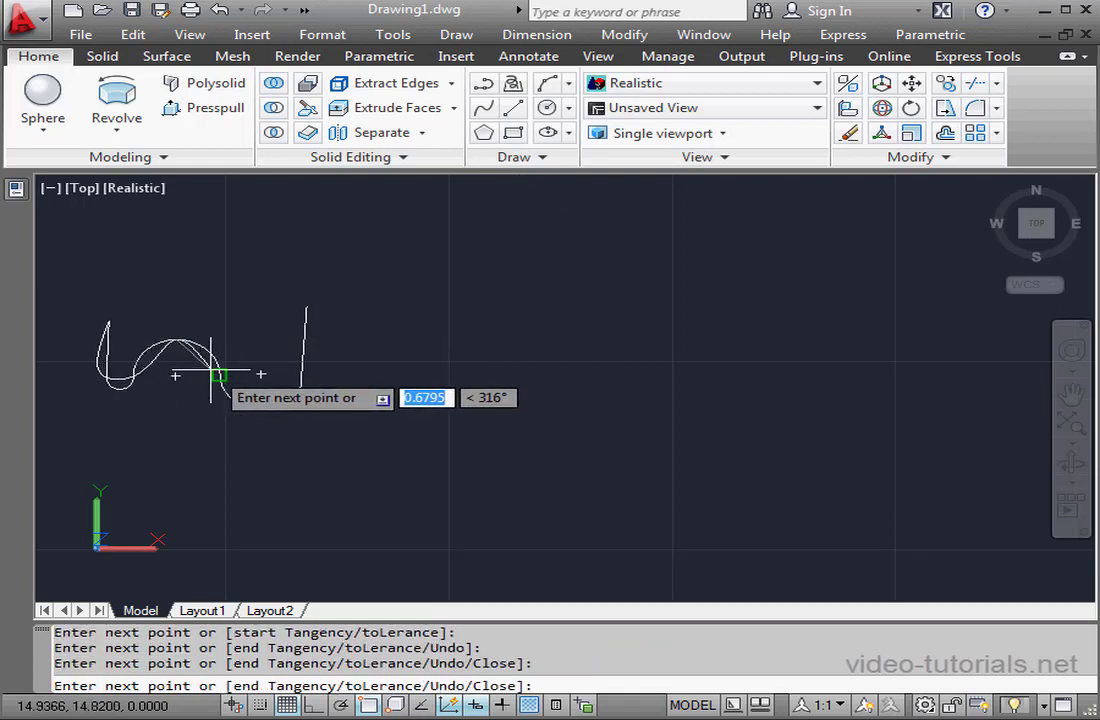
{"action": "left_click", "coordinate": [258, 407]}
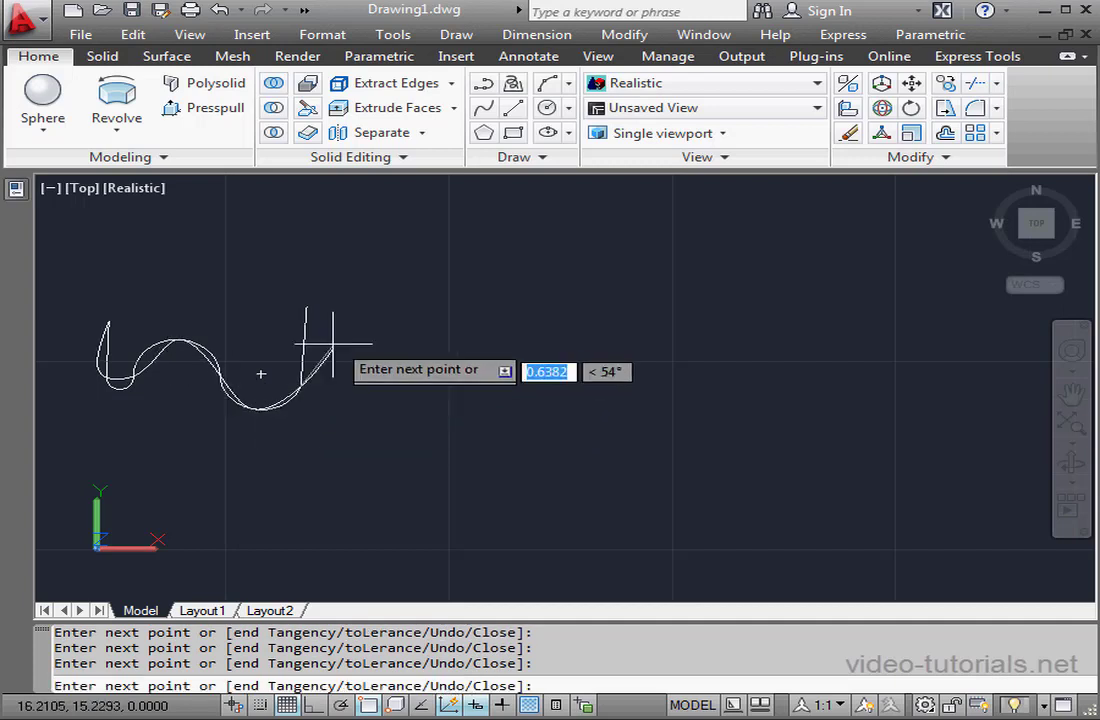
{"action": "left_click", "coordinate": [304, 304]}
{"action": "right_click", "coordinate": [343, 313]}
{"action": "left_click", "coordinate": [395, 324]}
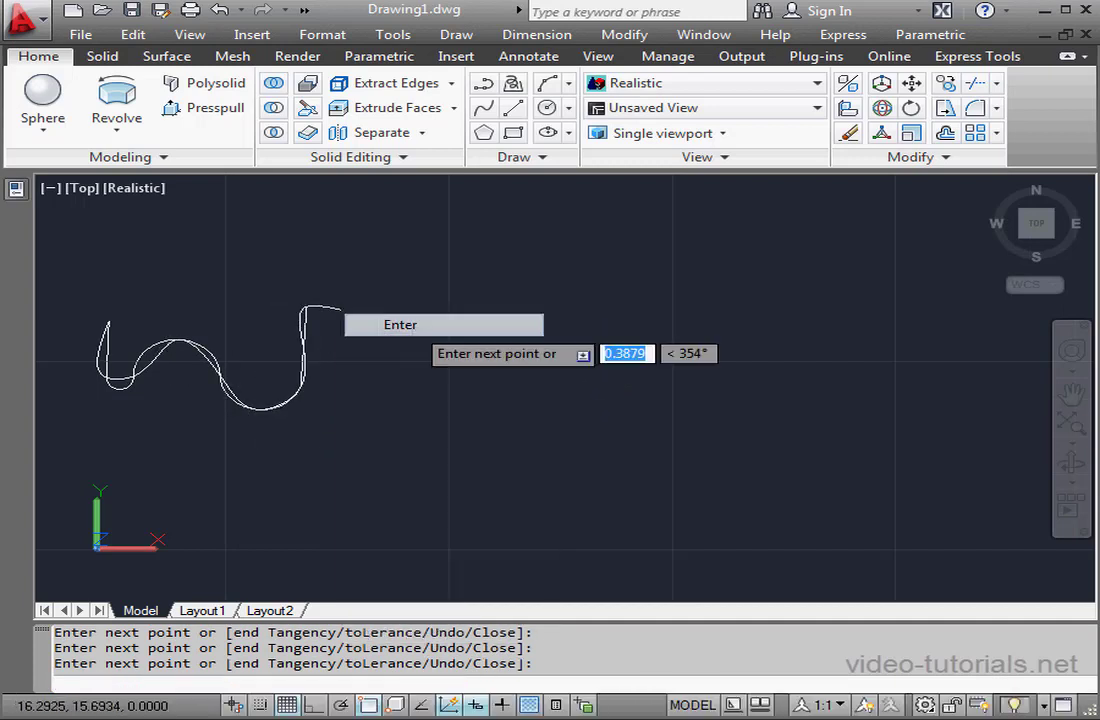
{"action": "left_click", "coordinate": [306, 358]}
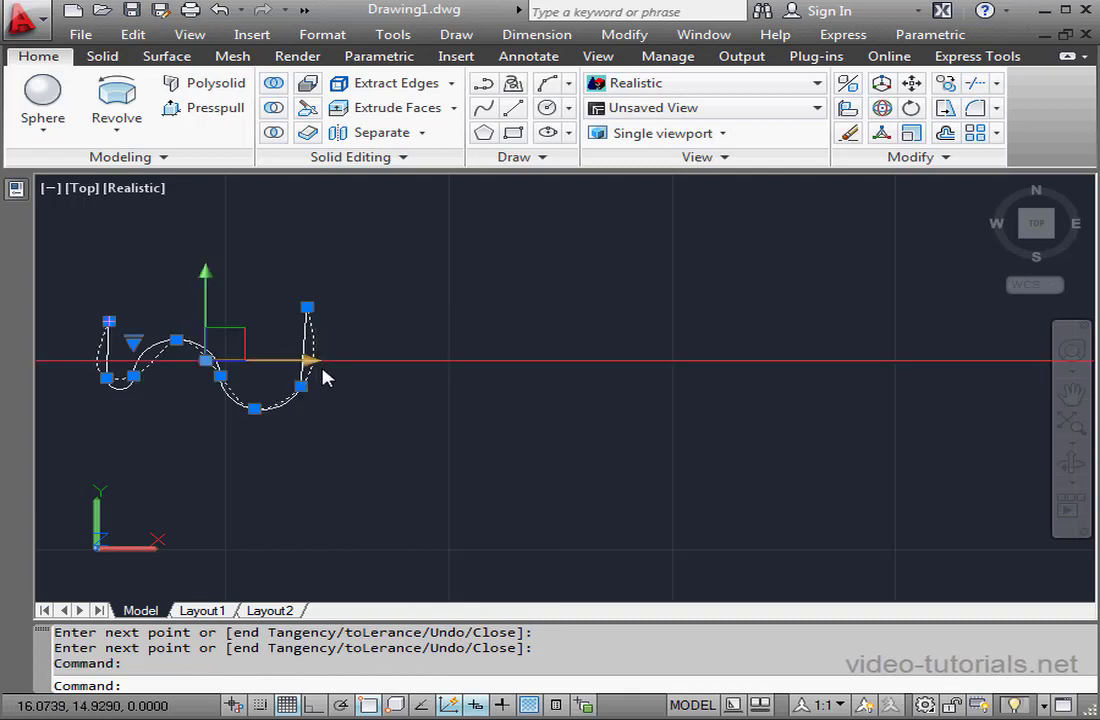
{"action": "left_click_drag", "start_coordinate": [318, 340], "coordinate": [698, 375]}
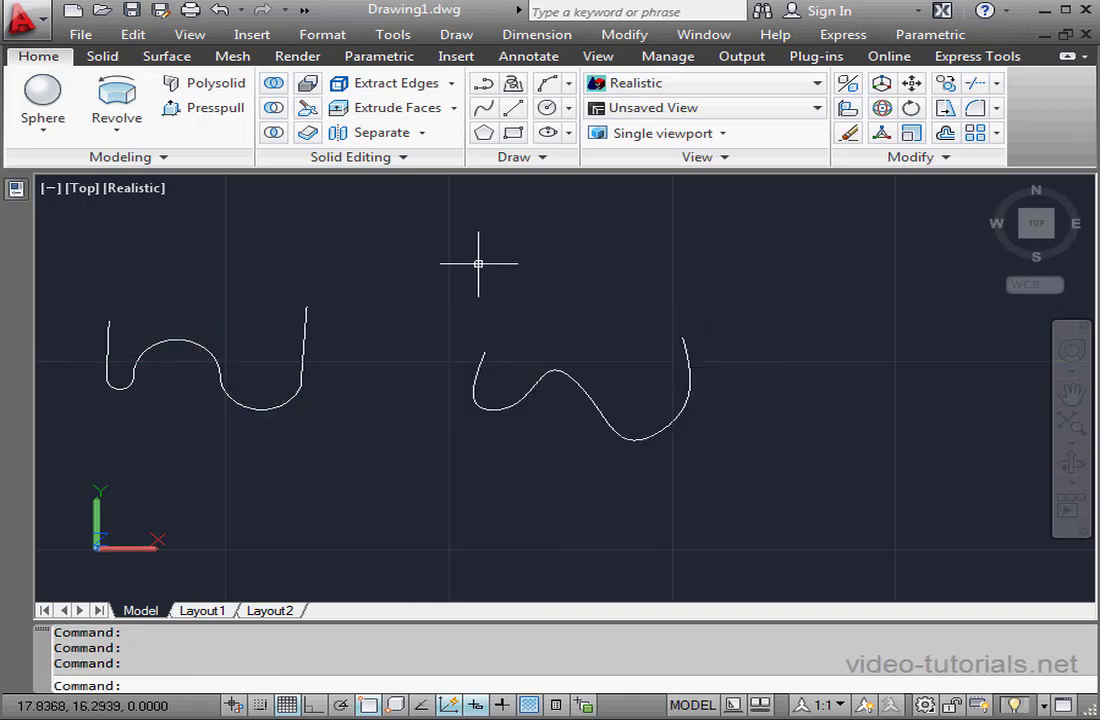
- Revolve the polyline 360° in surface mode about the axis through its two endpoints
{"action": "left_click", "coordinate": [136, 142]}
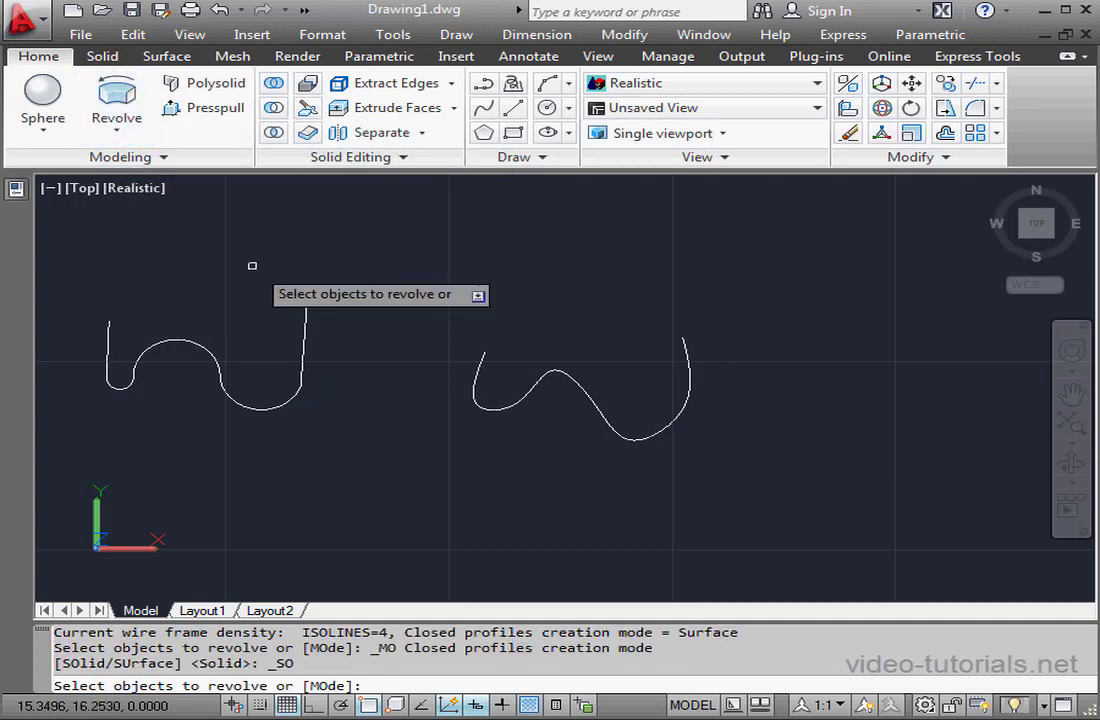
{"action": "left_click", "coordinate": [303, 349]}
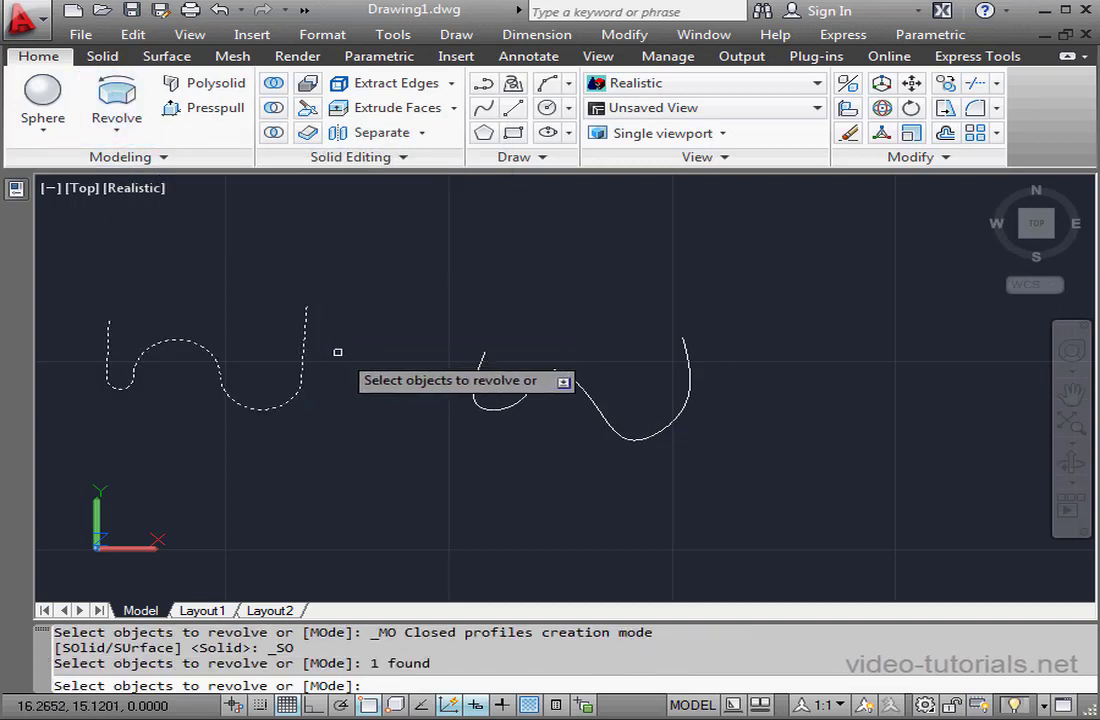
{"action": "right_click", "coordinate": [340, 355]}
{"action": "left_click", "coordinate": [437, 424]}
{"action": "left_click", "coordinate": [495, 422]}
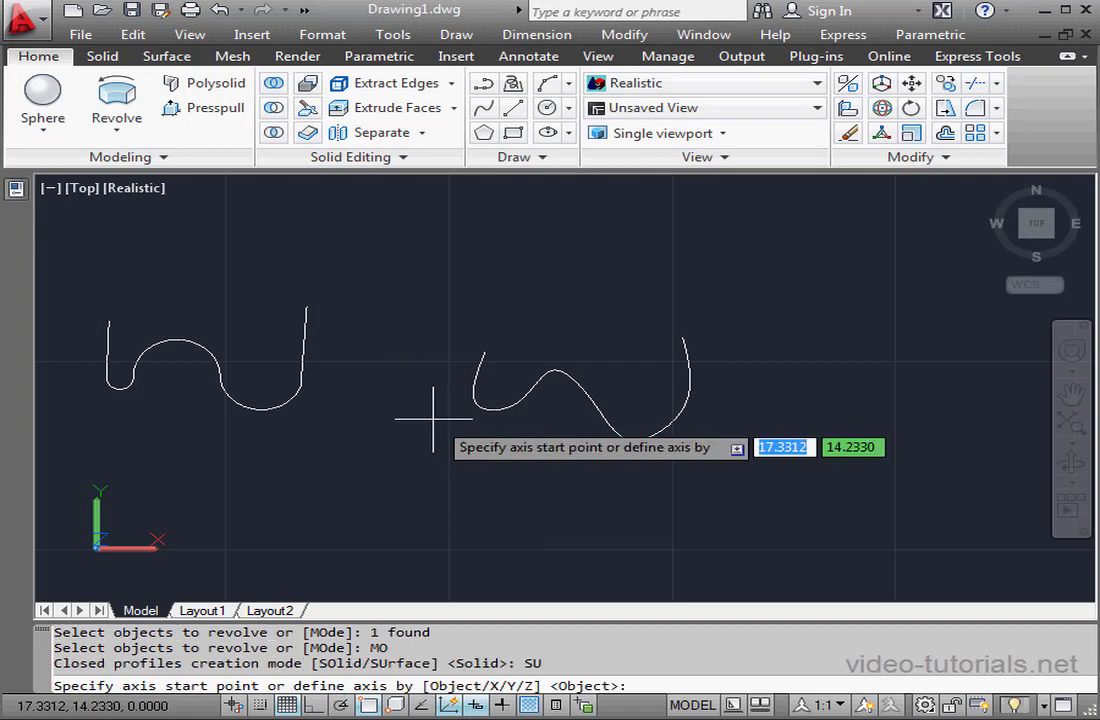
{"action": "left_click", "coordinate": [108, 320]}
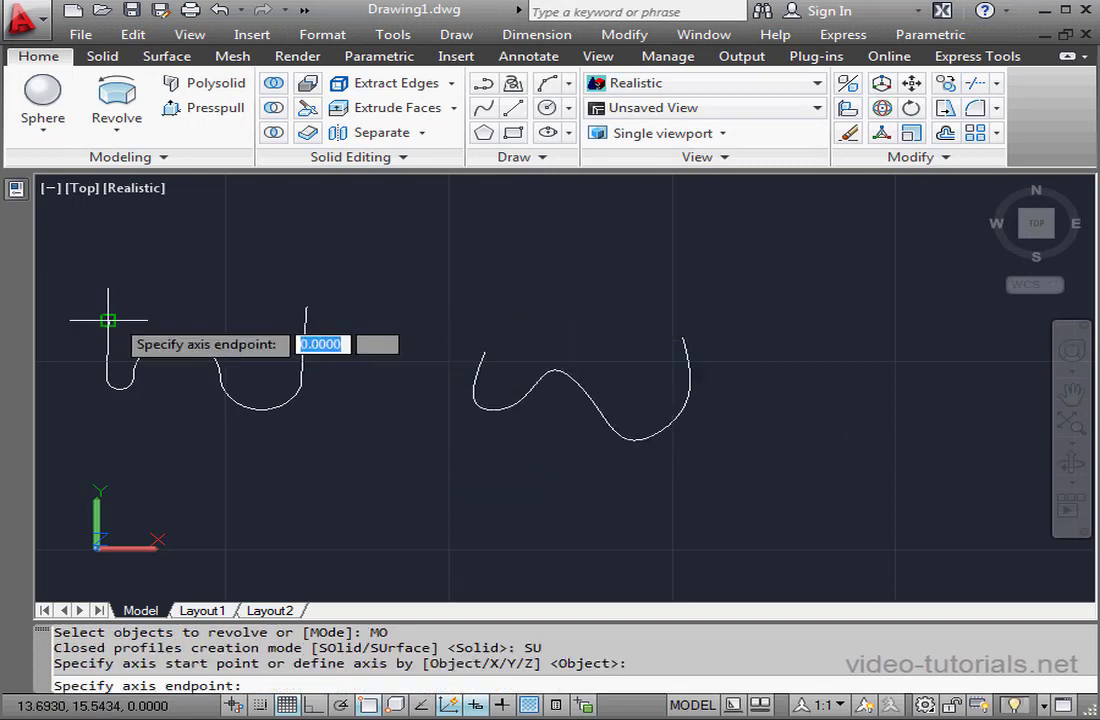
{"action": "left_click", "coordinate": [305, 305]}
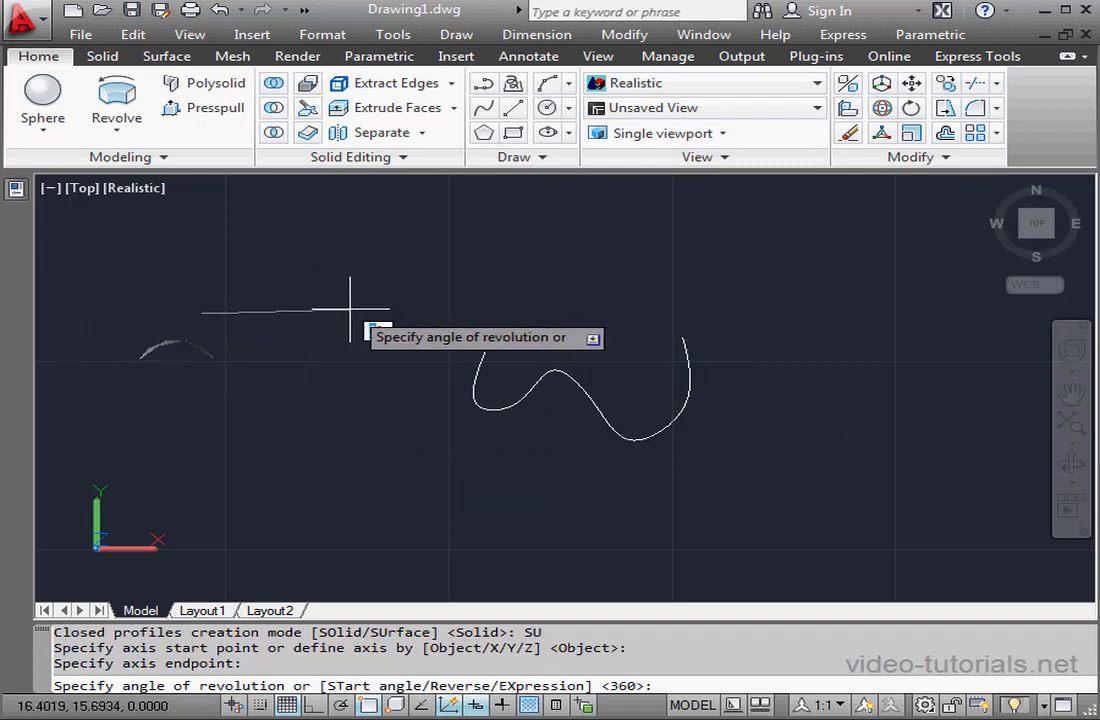
{"action": "key", "text": "Return"}
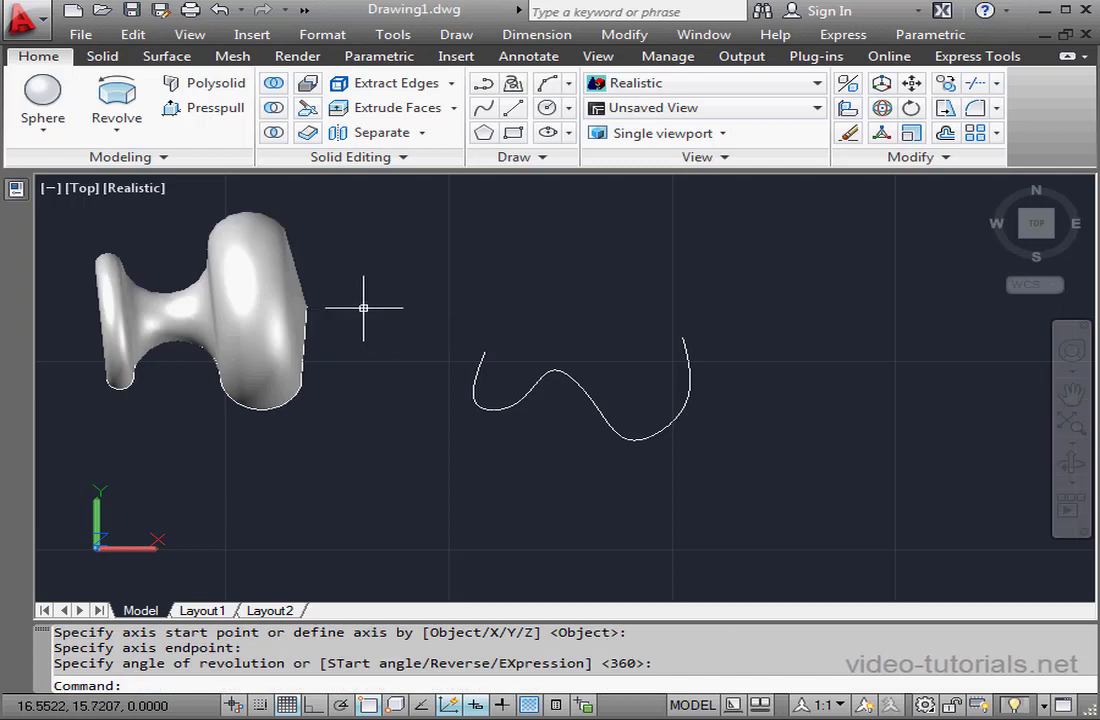
- Revolve the spline as a surface through 360° about the axis joining its two ends
{"action": "left_click", "coordinate": [479, 368]}
{"action": "right_click", "coordinate": [514, 367]}
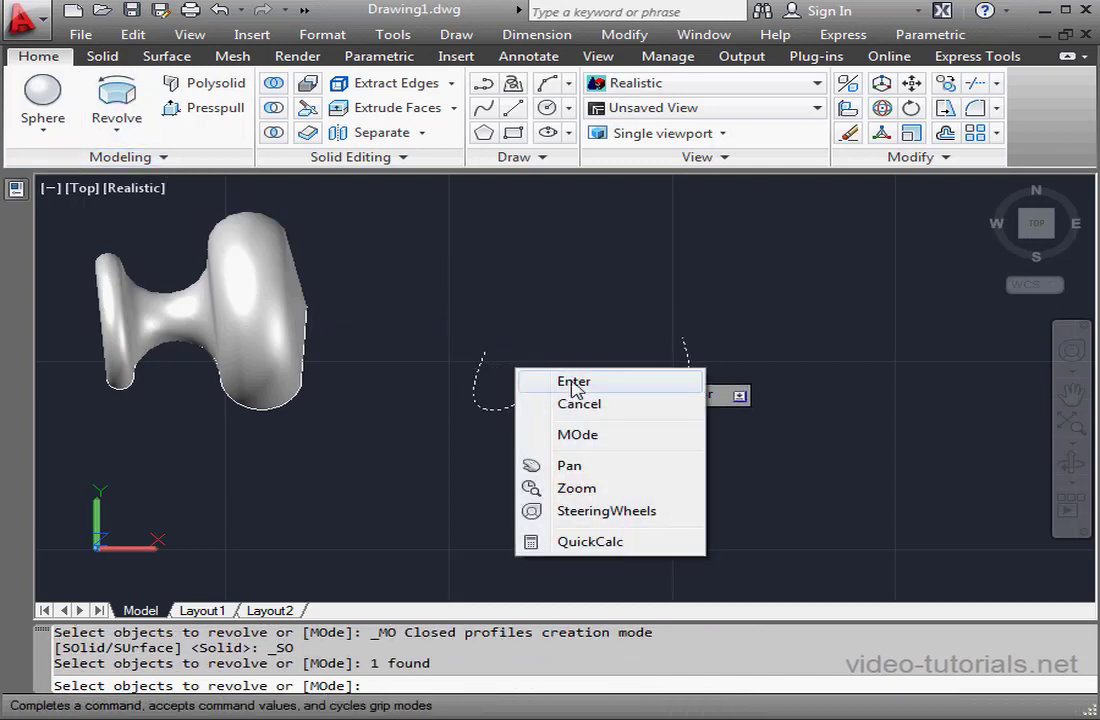
{"action": "left_click", "coordinate": [613, 443]}
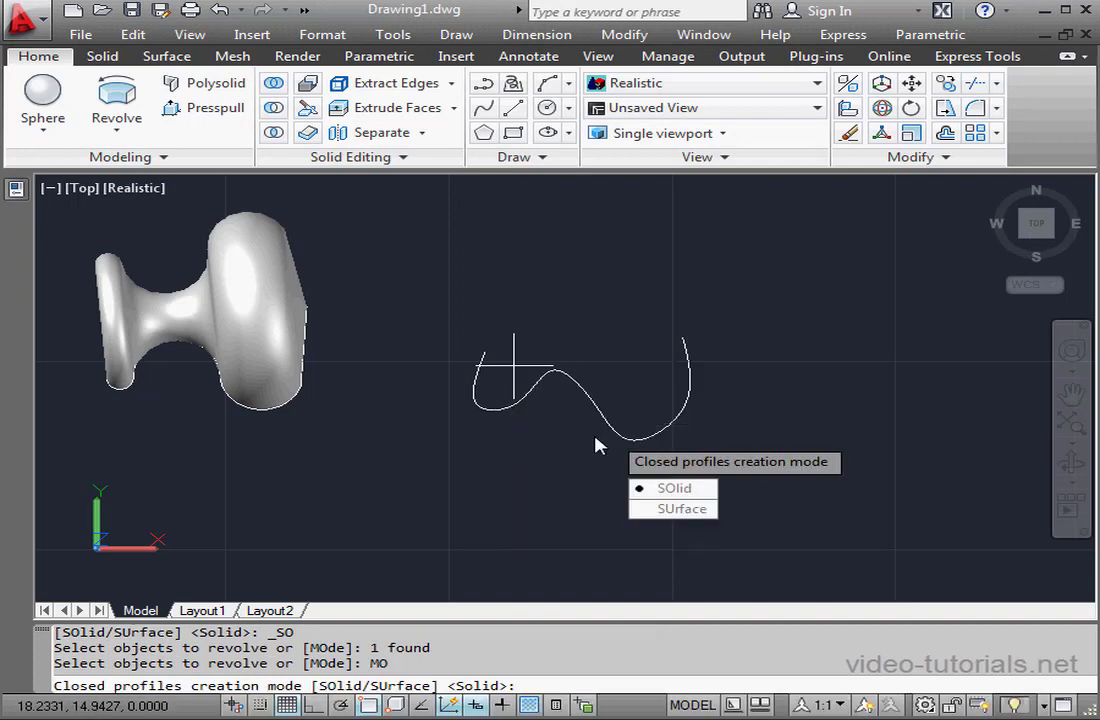
{"action": "left_click", "coordinate": [682, 508]}
{"action": "left_click", "coordinate": [682, 337]}
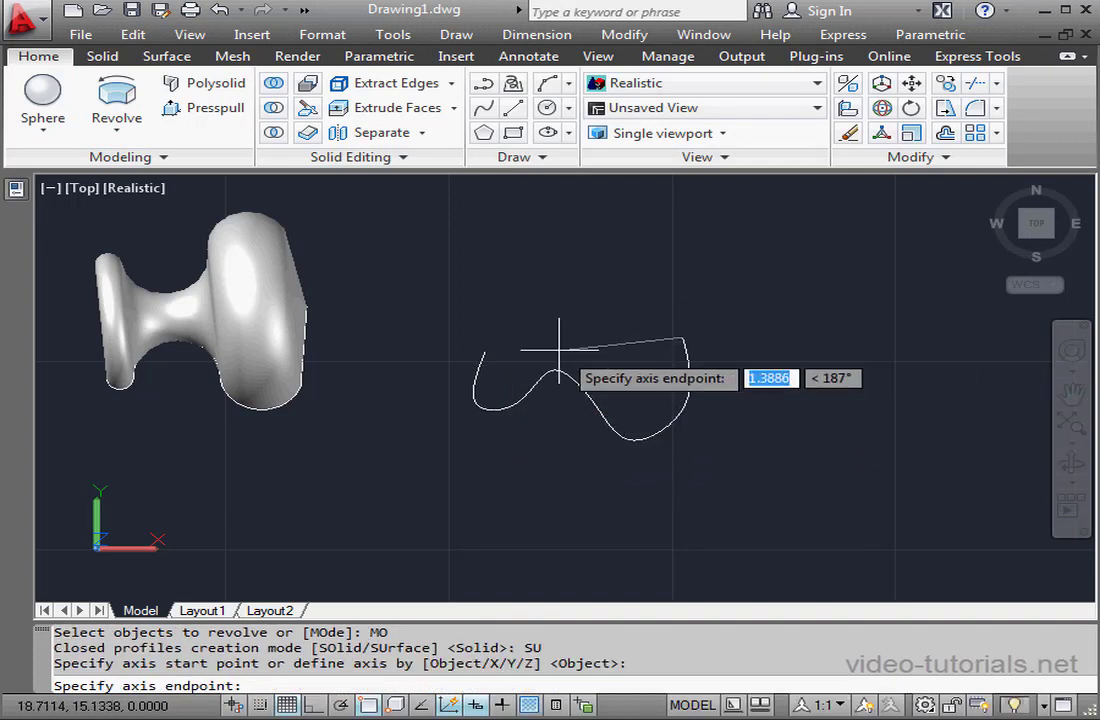
{"action": "left_click", "coordinate": [486, 353]}
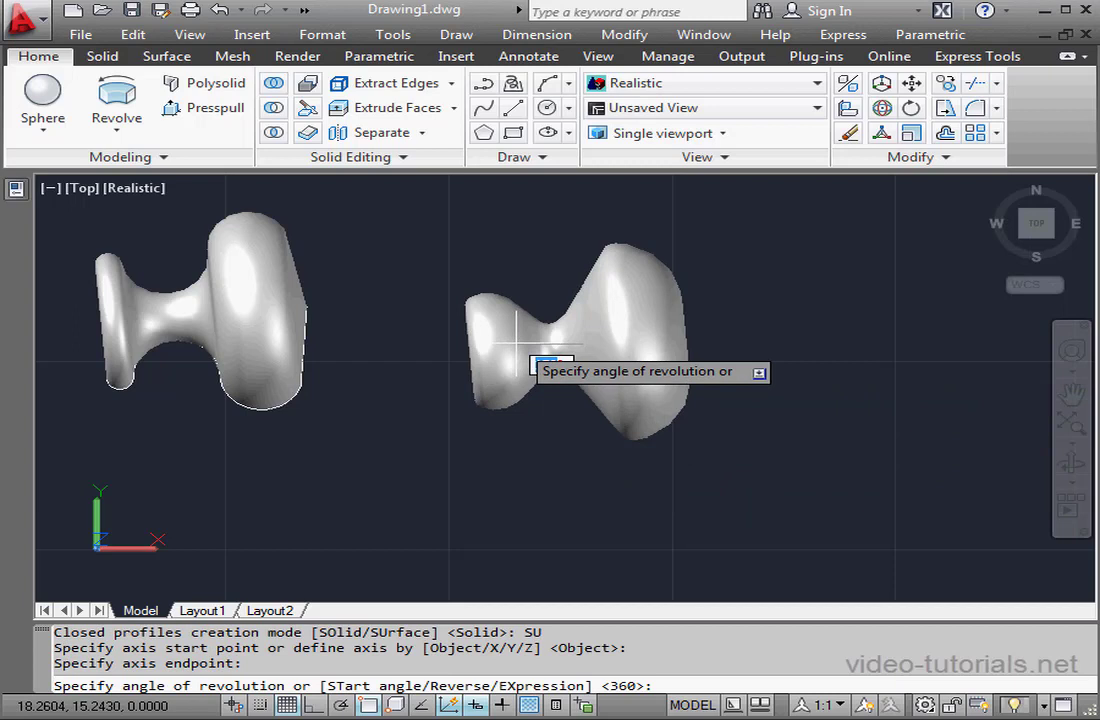
{"action": "key", "text": "Return"}
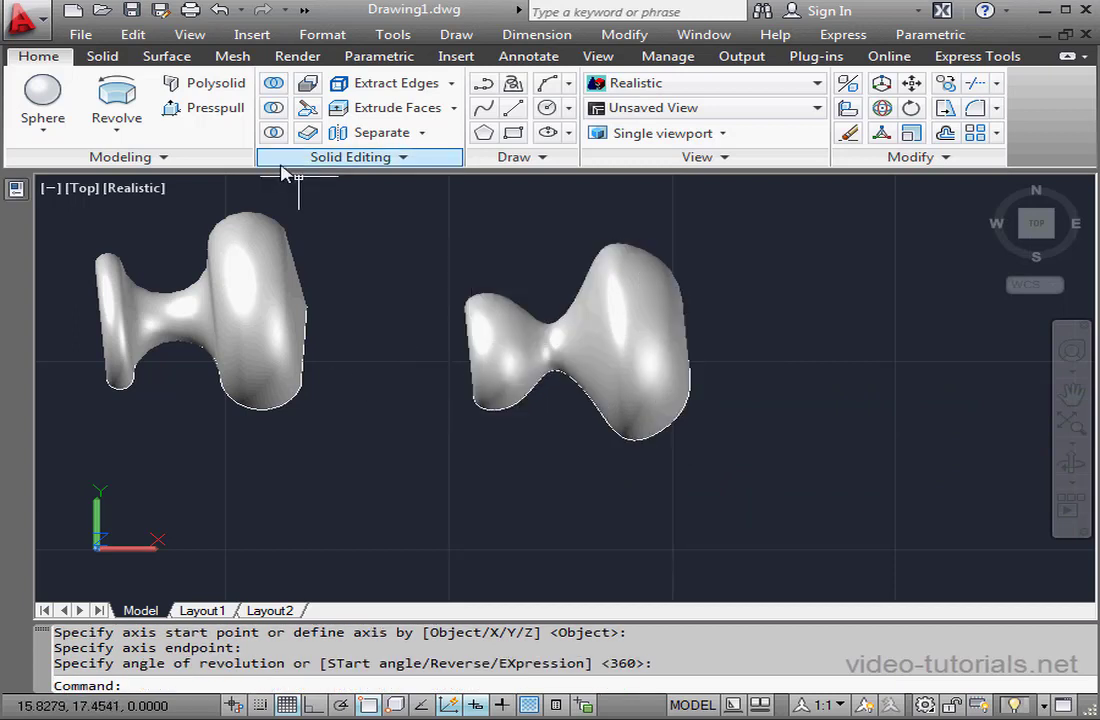
- Analyze the curvature of both revolved surfaces with the Gaussian display style
{"action": "left_click", "coordinate": [160, 57]}
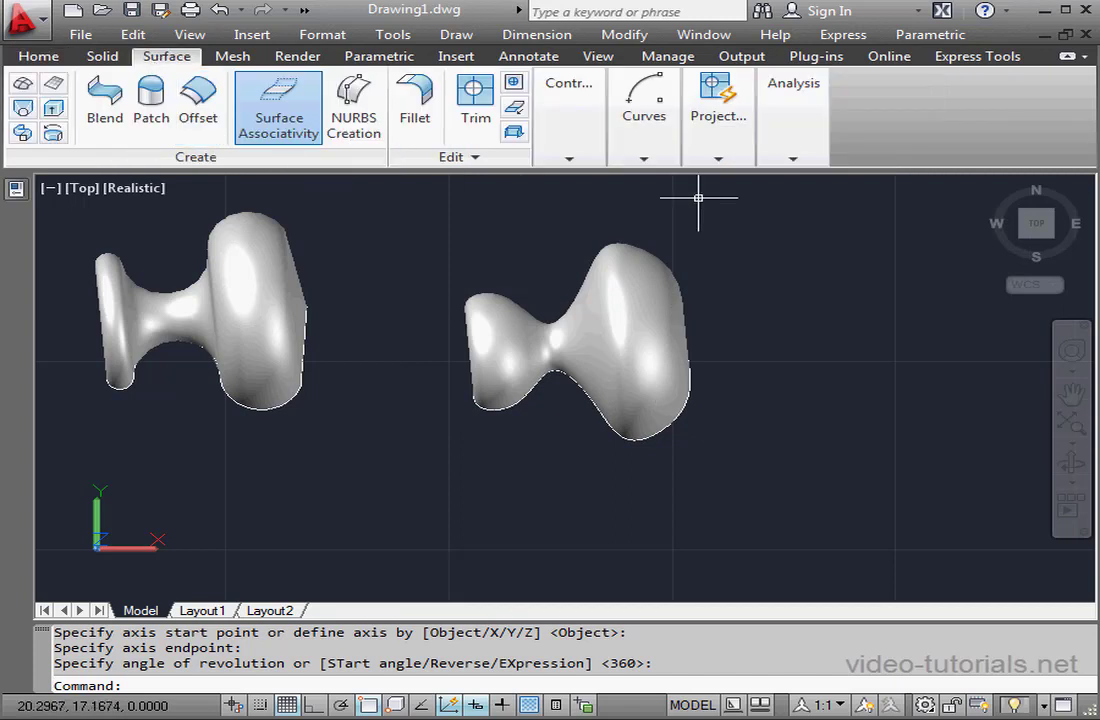
{"action": "left_click", "coordinate": [795, 160]}
{"action": "left_click", "coordinate": [788, 205]}
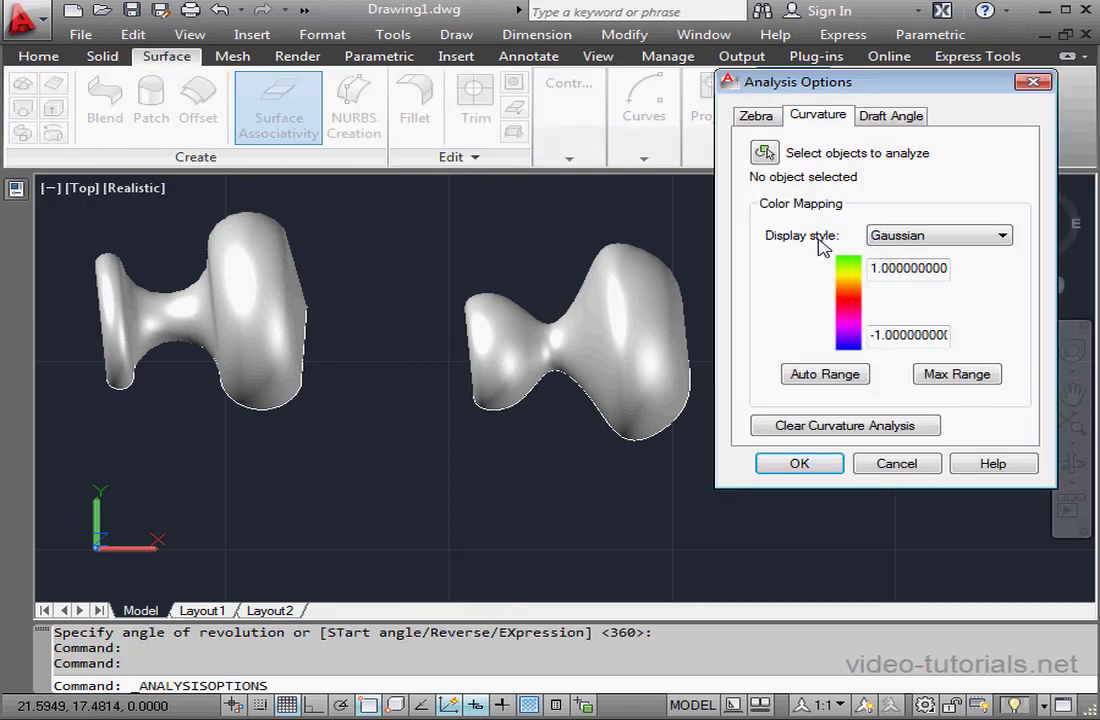
{"action": "left_click", "coordinate": [768, 153]}
{"action": "left_click", "coordinate": [263, 287]}
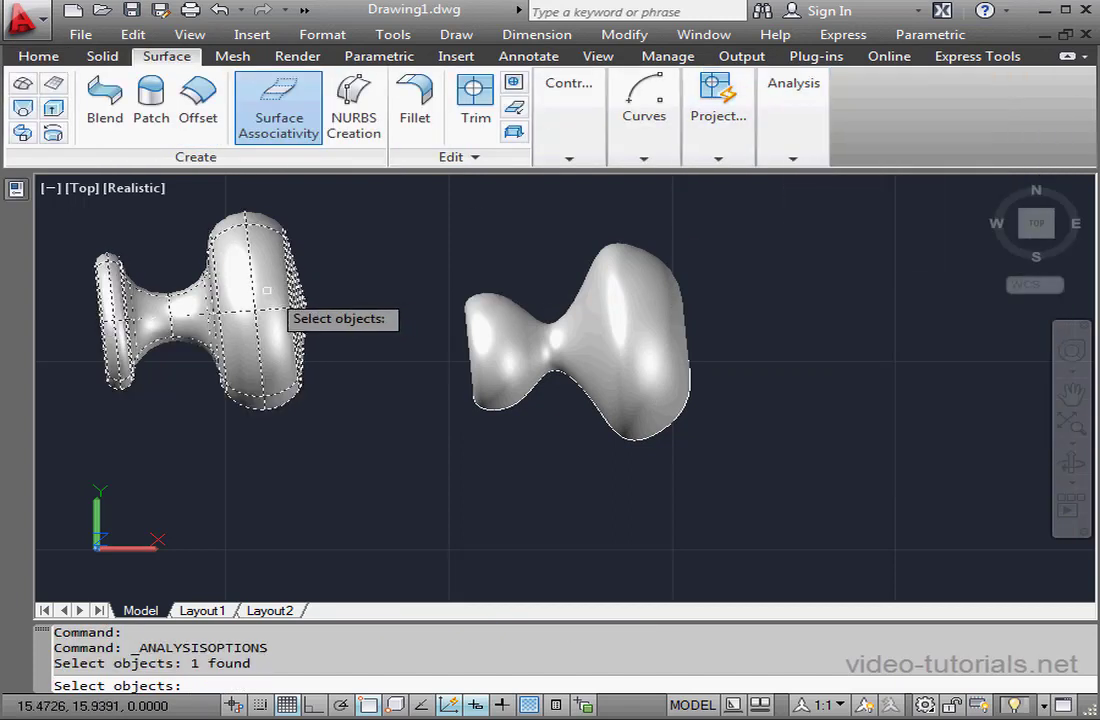
{"action": "left_click", "coordinate": [620, 330]}
{"action": "key", "text": "Return"}
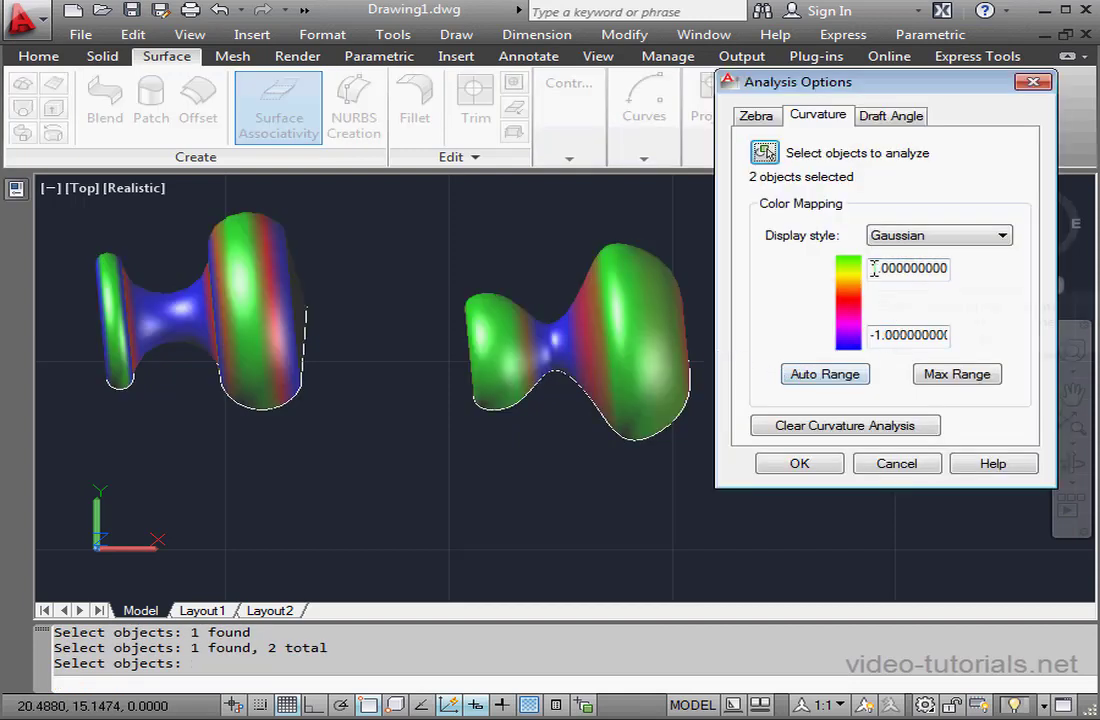
- Set the upper limit of the Gaussian color mapping to 5 and accept the analysis options
{"action": "left_click_drag", "start_coordinate": [874, 268], "coordinate": [990, 282]}
{"action": "type", "text": "1"}
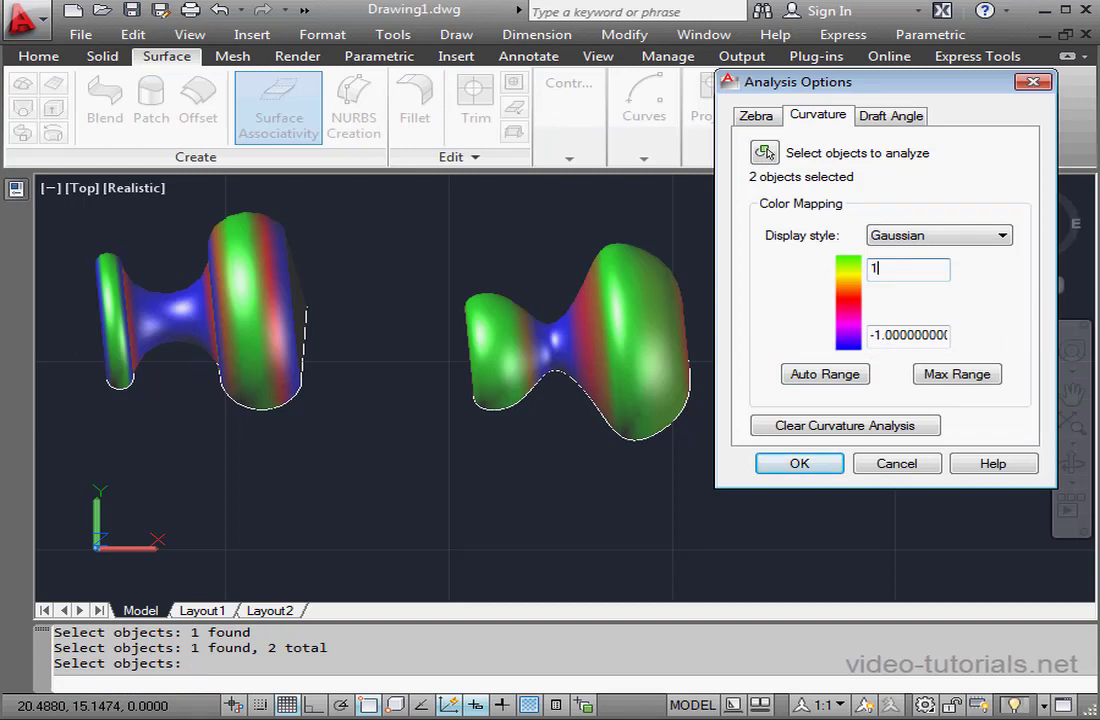
{"action": "type", "text": "0"}
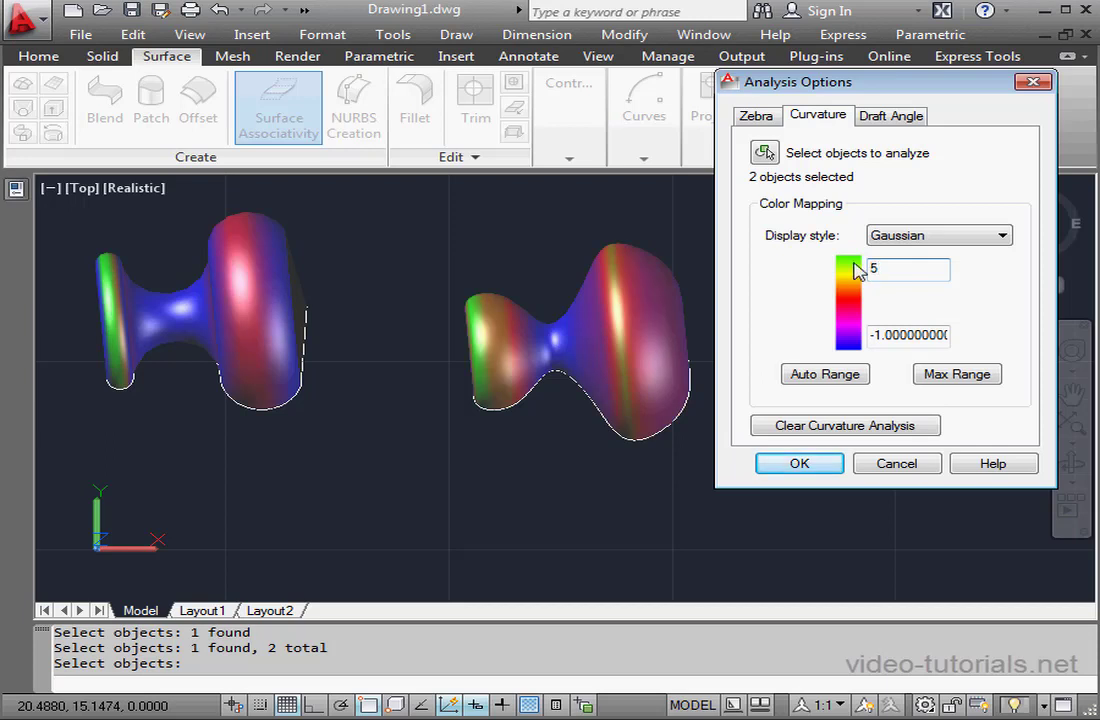
{"action": "left_click", "coordinate": [831, 462]}
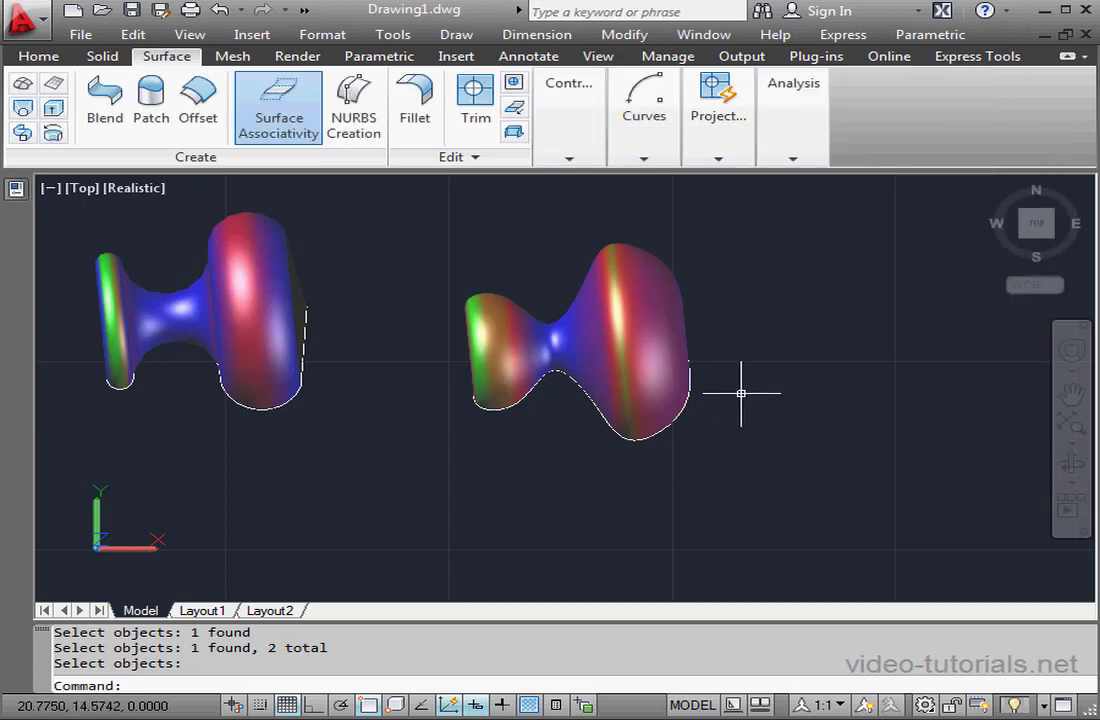
- Examine the curvature colors on both revolved surfaces from an oblique 3D view
{"action": "middle_click_drag", "start_coordinate": [705, 368], "coordinate": [455, 357], "text": "shift"}
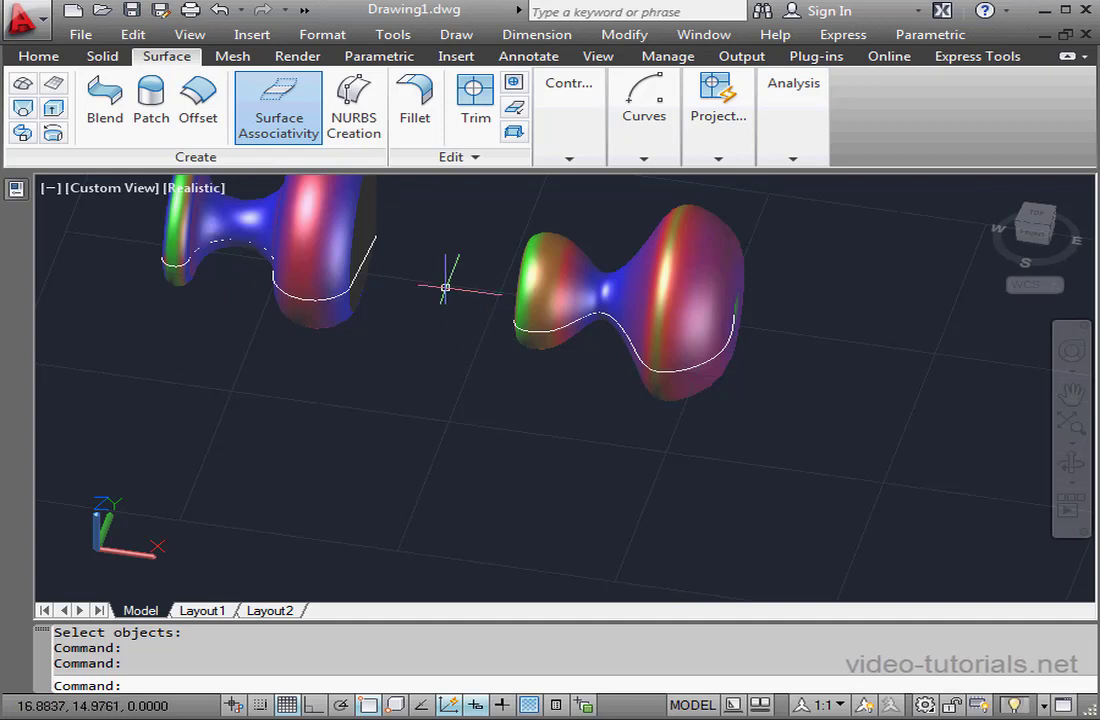
{"action": "middle_click_drag", "start_coordinate": [442, 290], "coordinate": [512, 372]}
{"action": "scroll", "coordinate": [523, 439], "scroll_direction": "up", "scroll_amount": 2}
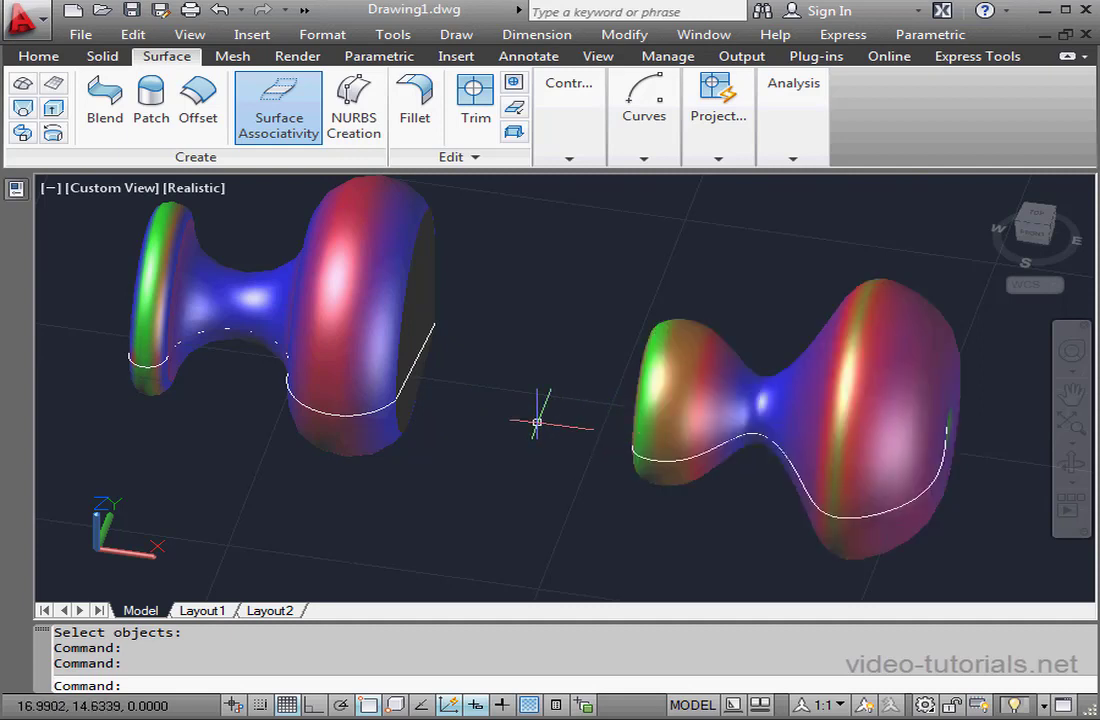
- Clear the curvature analysis from both revolved surfaces and accept the analysis options
{"action": "left_click", "coordinate": [792, 159]}
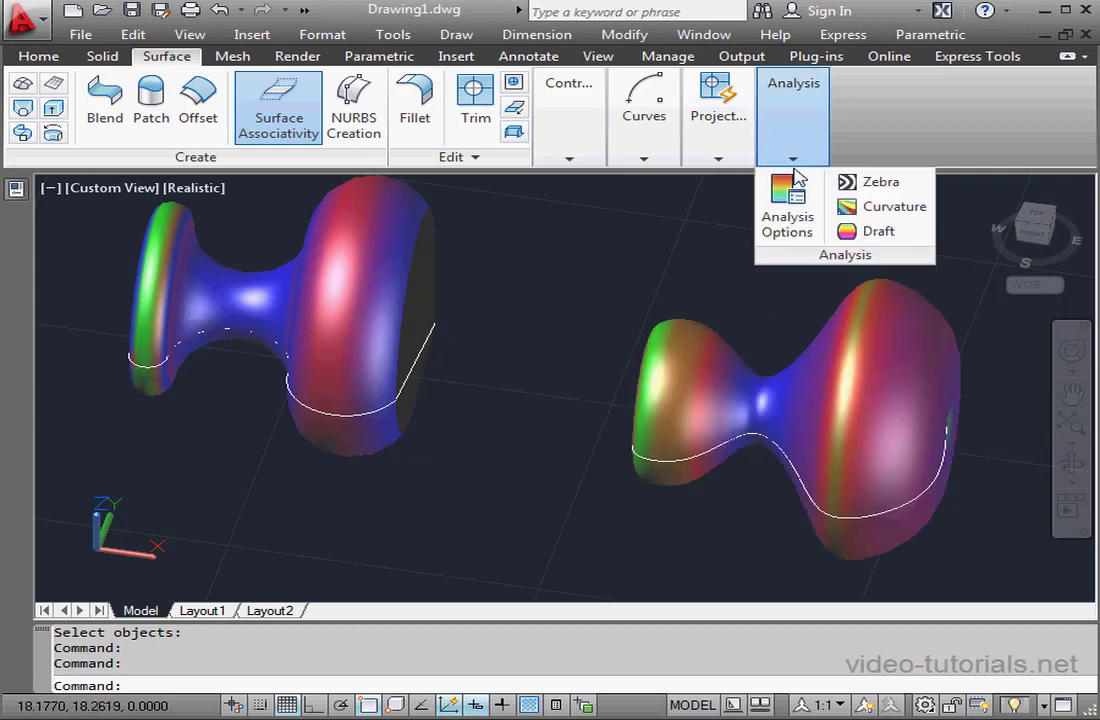
{"action": "left_click", "coordinate": [788, 214]}
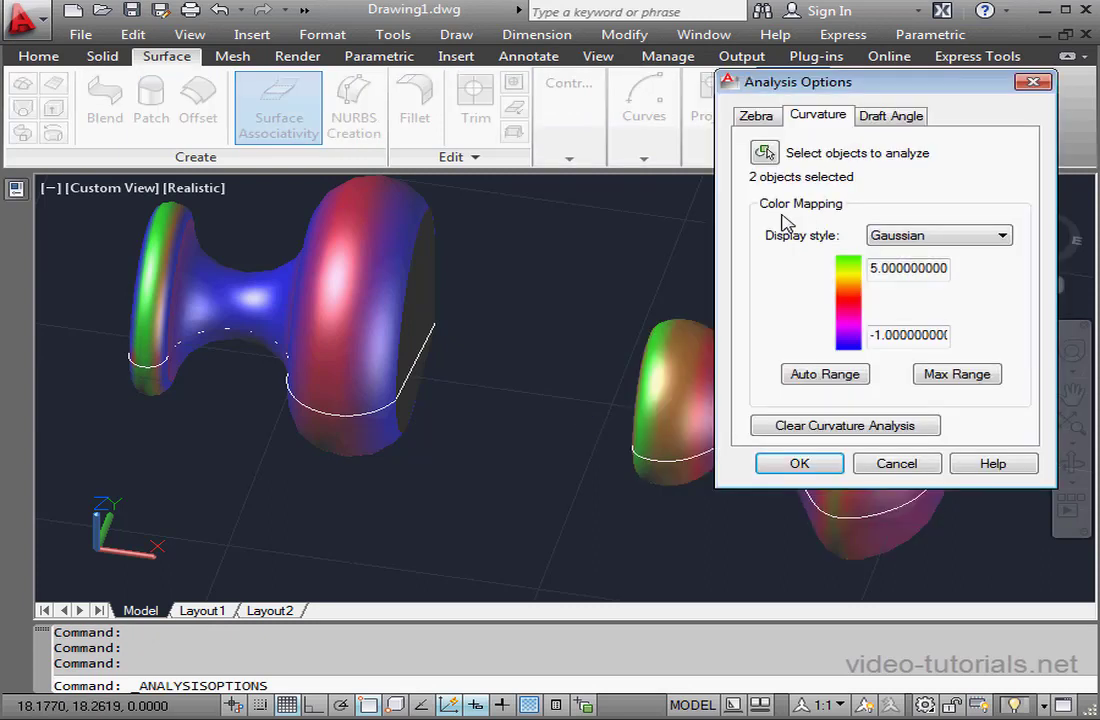
{"action": "left_click", "coordinate": [829, 438]}
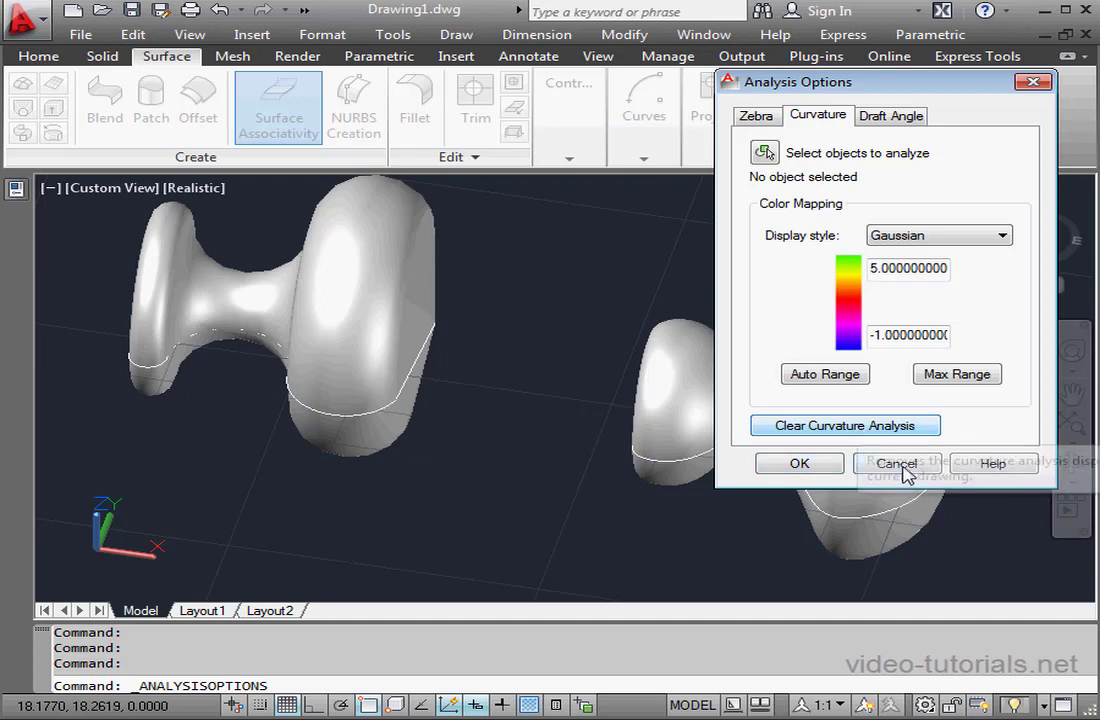
{"action": "left_click", "coordinate": [826, 465]}
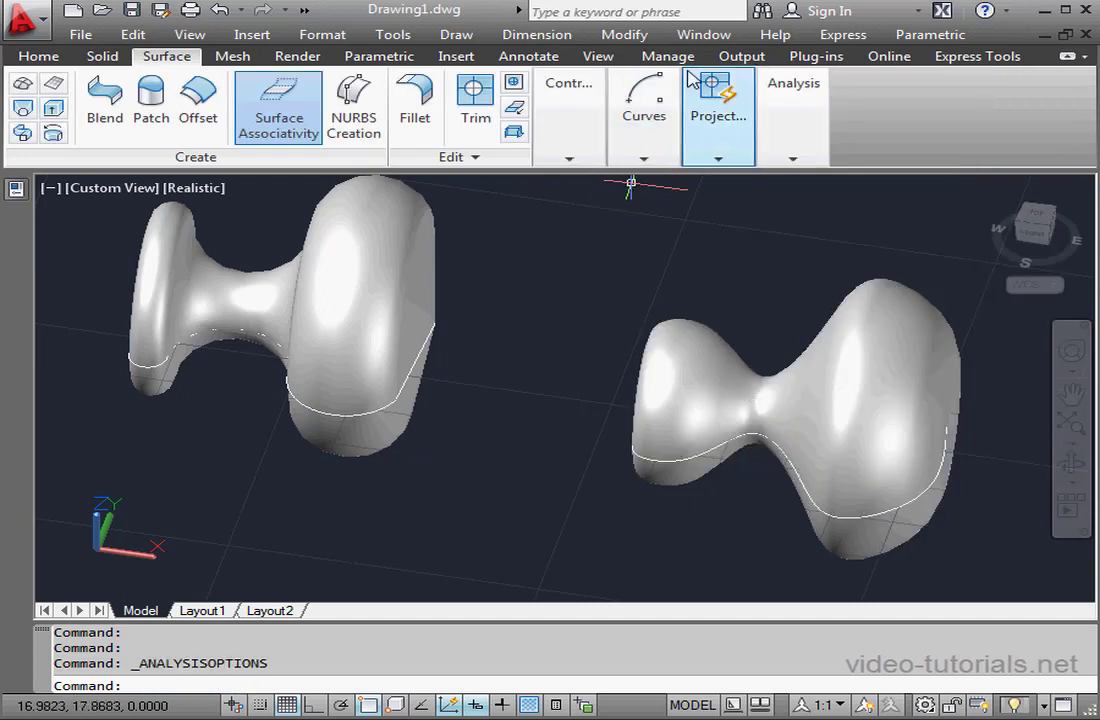
- Switch to the 48.dwg drawing and analyze the Gaussian curvature of its domed top surface and vertical side surface
{"action": "left_click", "coordinate": [705, 34]}
{"action": "left_click", "coordinate": [735, 265]}
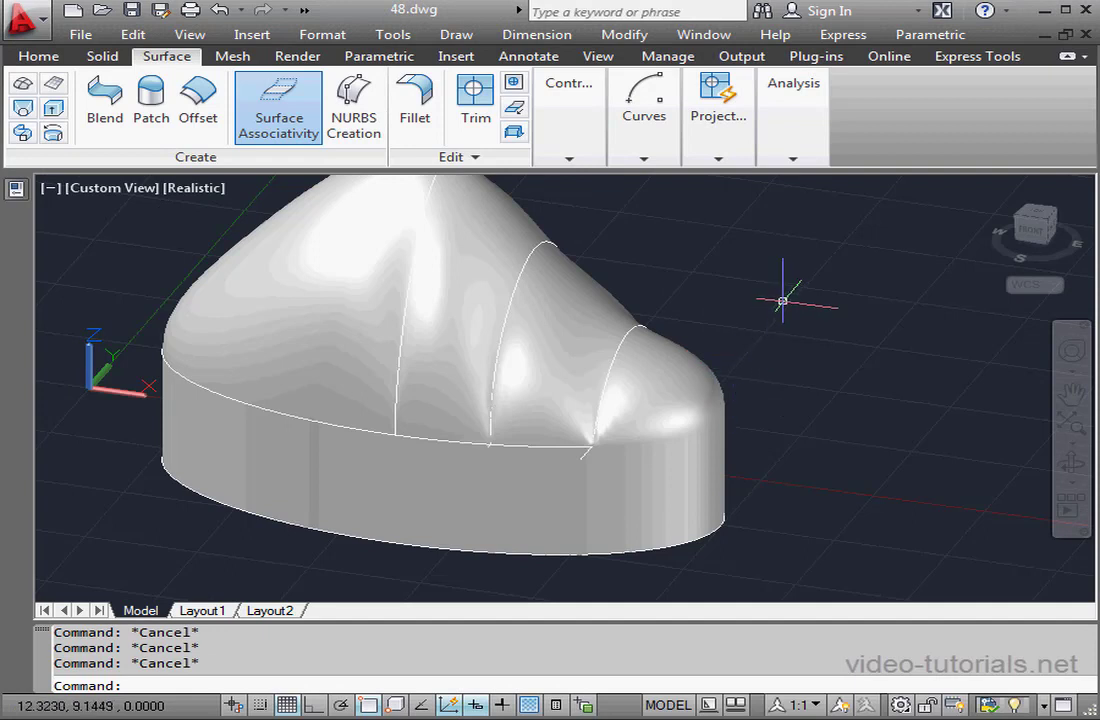
{"action": "left_click", "coordinate": [793, 159]}
{"action": "left_click", "coordinate": [789, 204]}
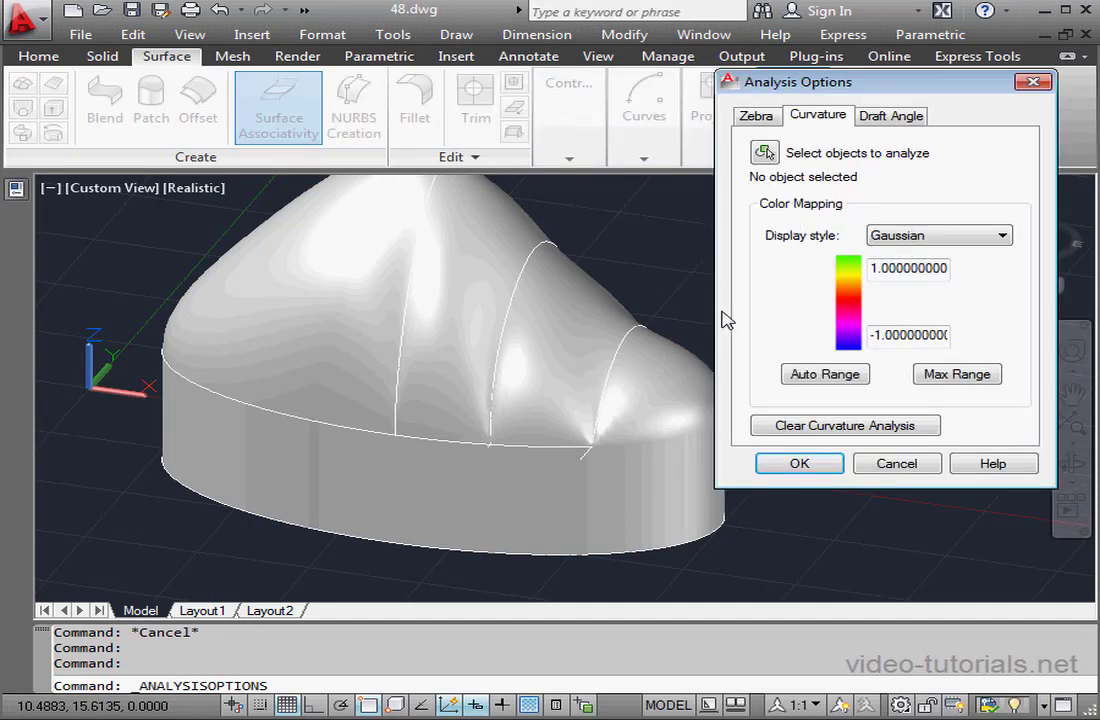
{"action": "left_click", "coordinate": [764, 153]}
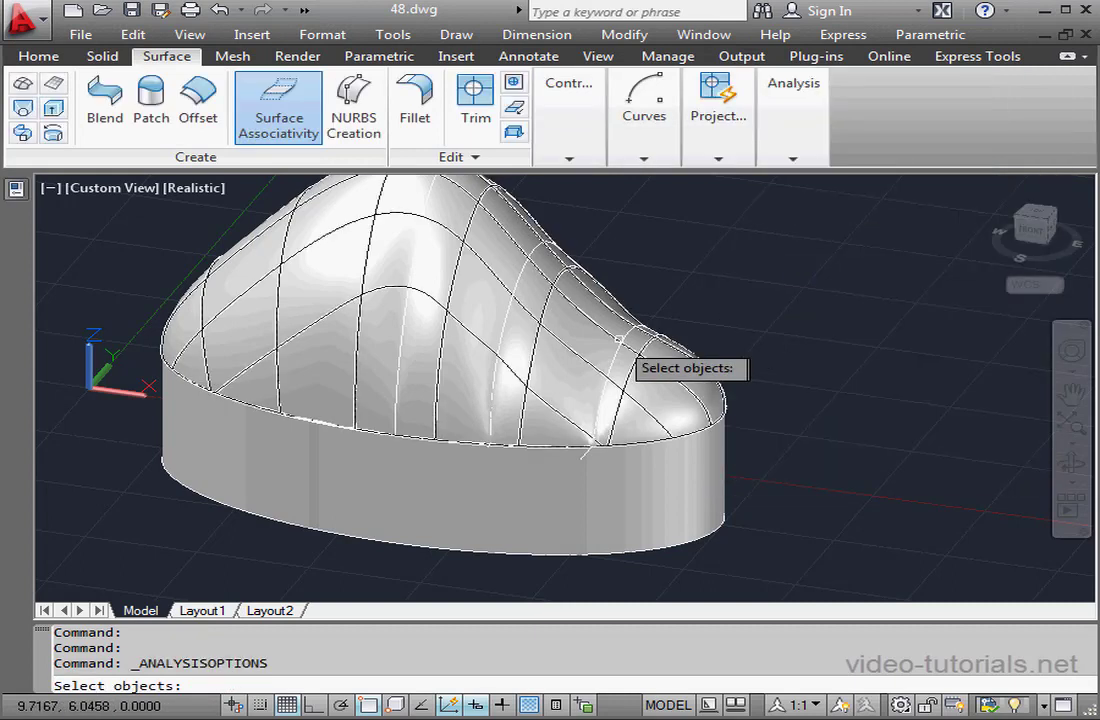
{"action": "left_click", "coordinate": [589, 346]}
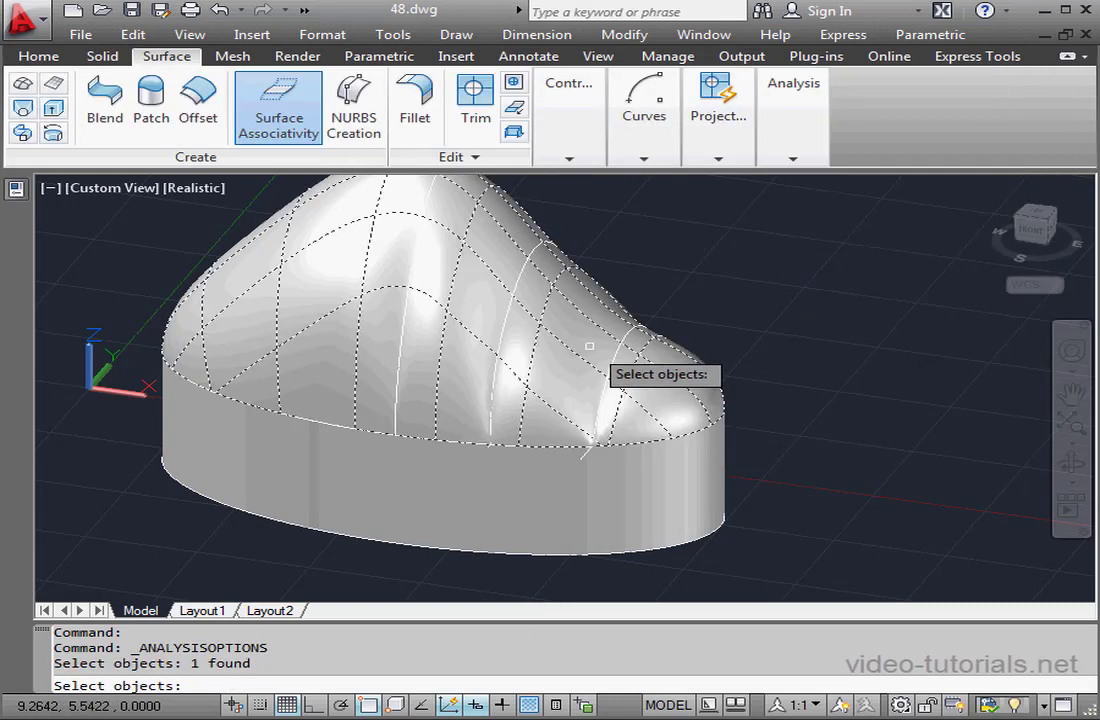
{"action": "left_click", "coordinate": [600, 482]}
{"action": "key", "text": "Return"}
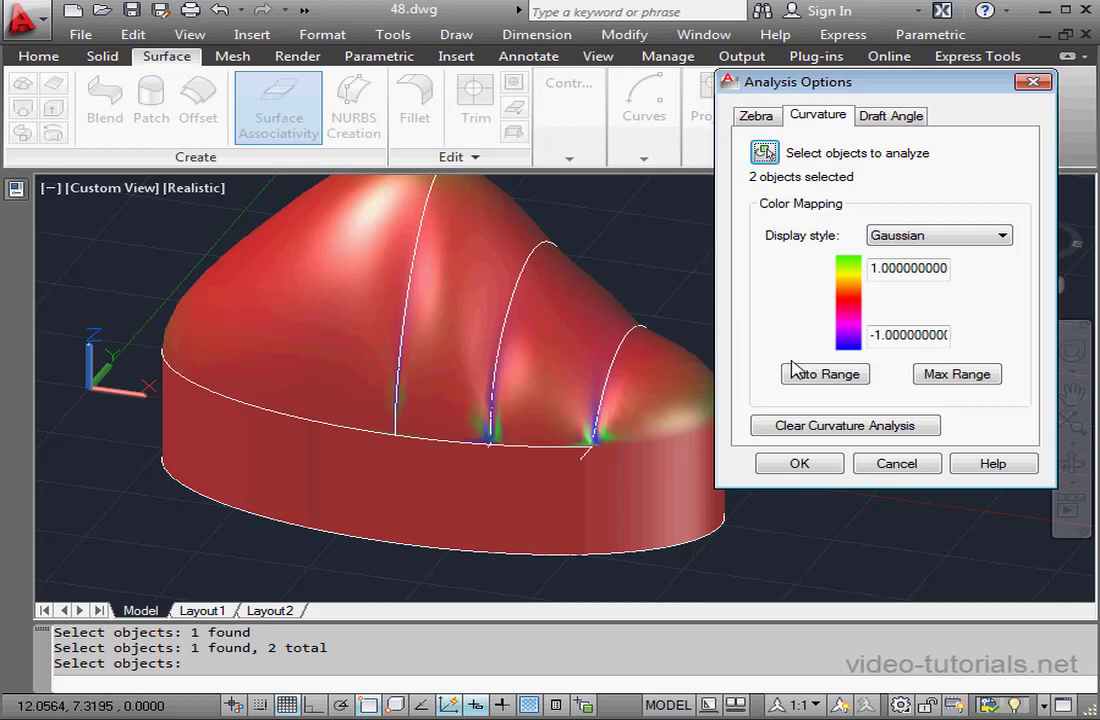
{"action": "left_click", "coordinate": [799, 464]}
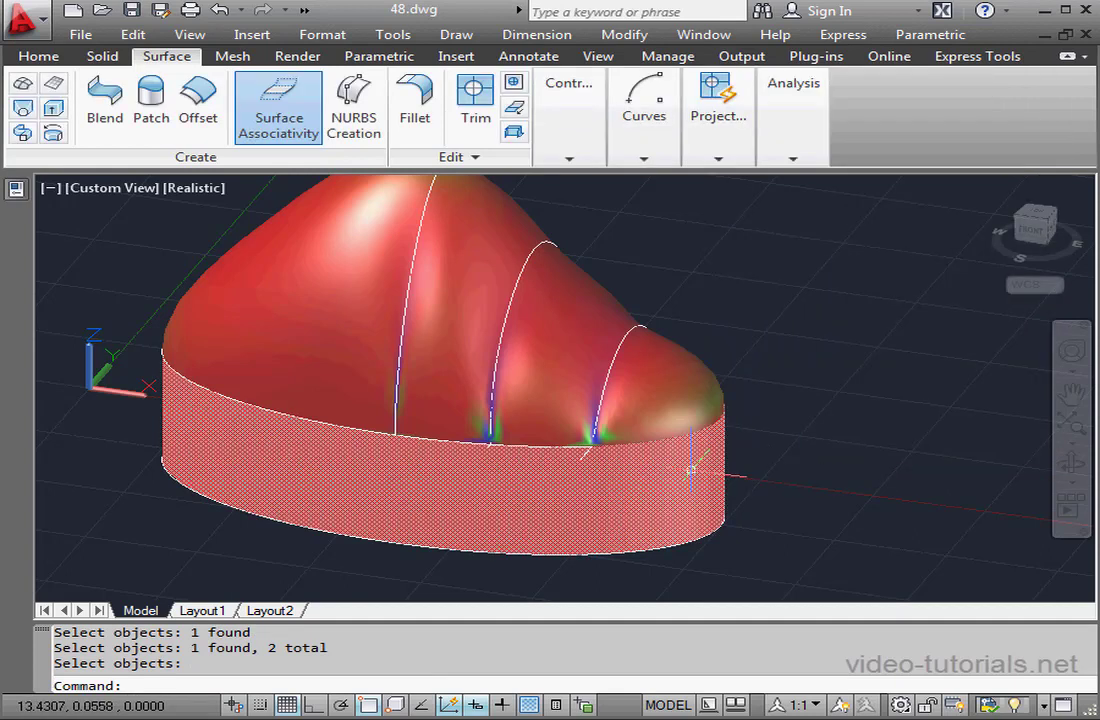
{"action": "scroll", "coordinate": [617, 458], "scroll_direction": "up", "scroll_amount": 5}
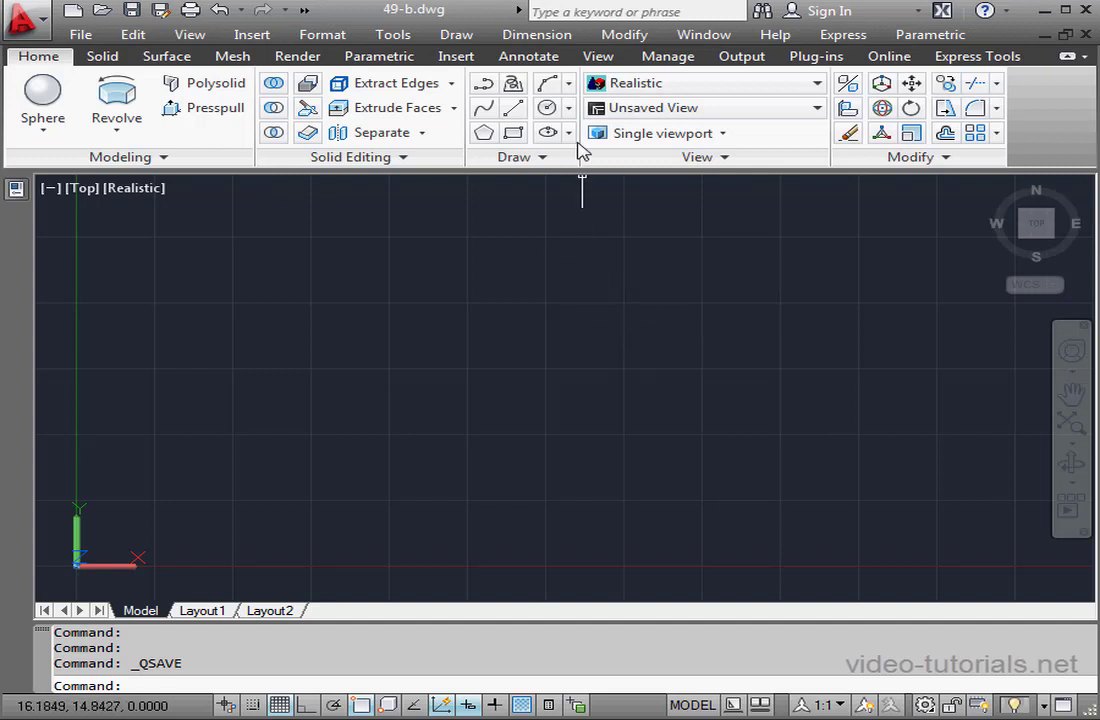
- Draw a large three-point arc in 49-b.dwg, leaving a gap in its lower-right quarter
{"action": "left_click", "coordinate": [569, 86]}
{"action": "left_click", "coordinate": [572, 118]}
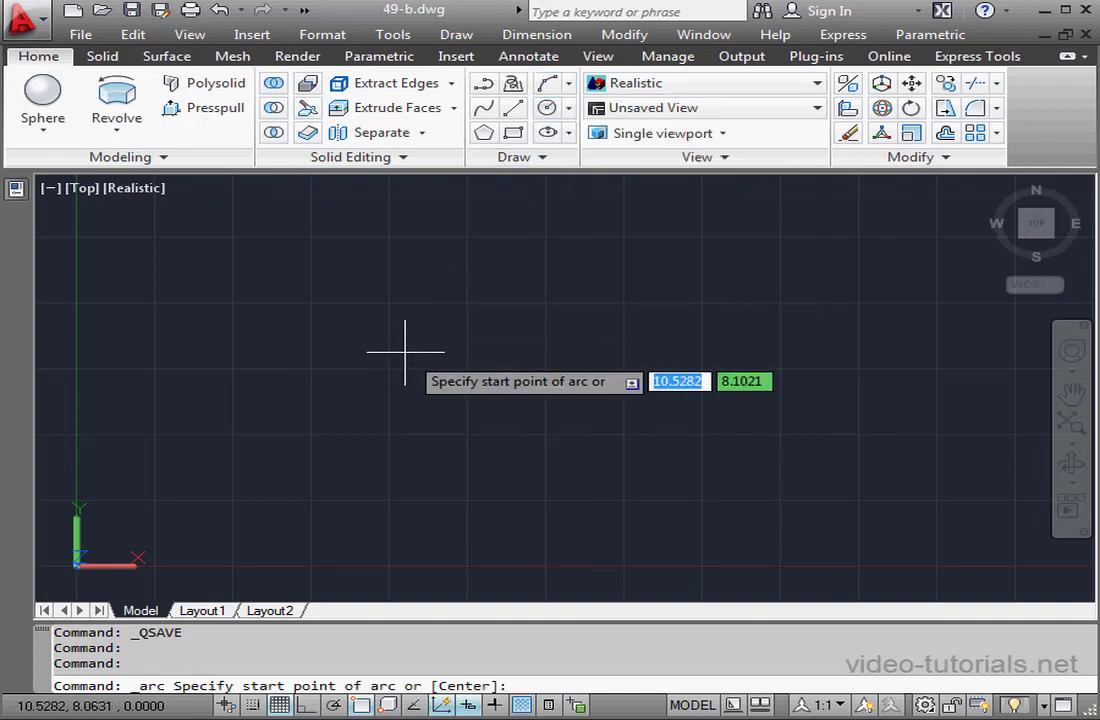
{"action": "left_click", "coordinate": [309, 494]}
{"action": "left_click", "coordinate": [450, 322]}
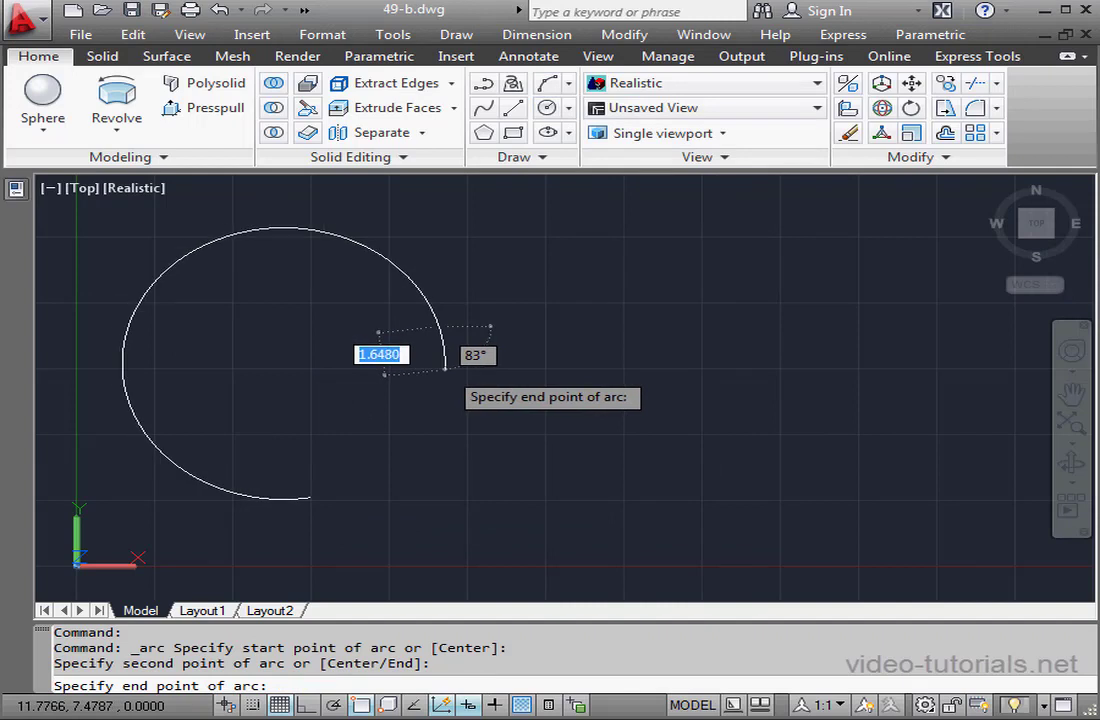
{"action": "left_click", "coordinate": [445, 366]}
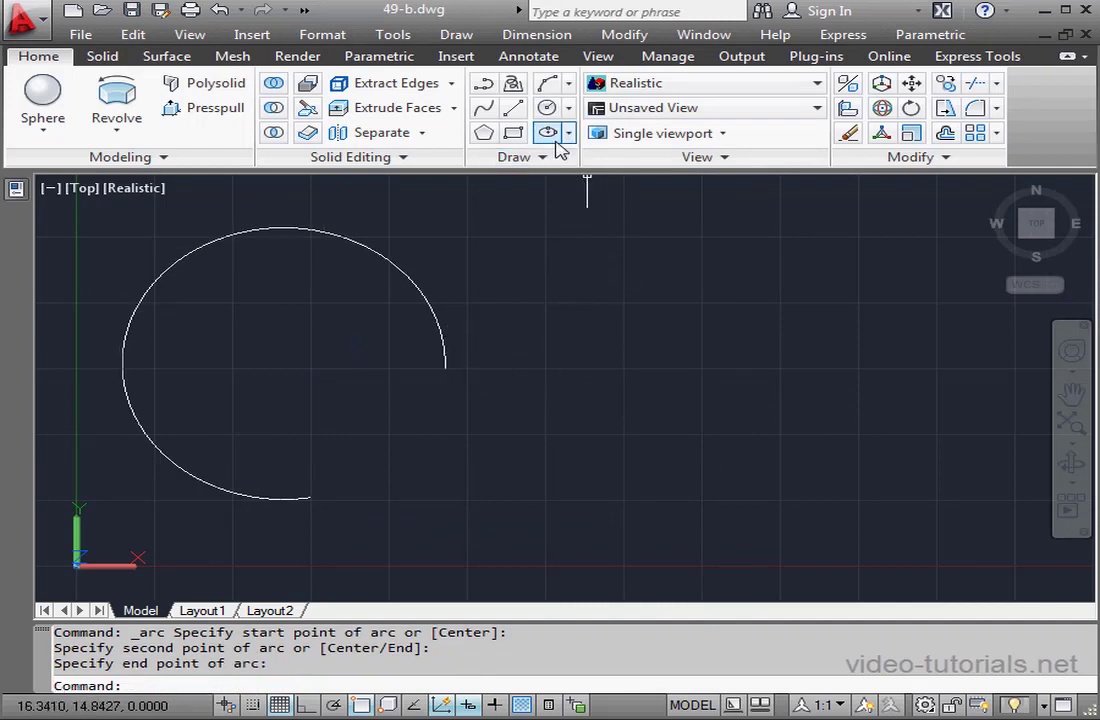
- Draw a single, slightly rising line that starts just right of the arc's lower end
{"action": "left_click", "coordinate": [513, 107]}
{"action": "left_click", "coordinate": [376, 501]}
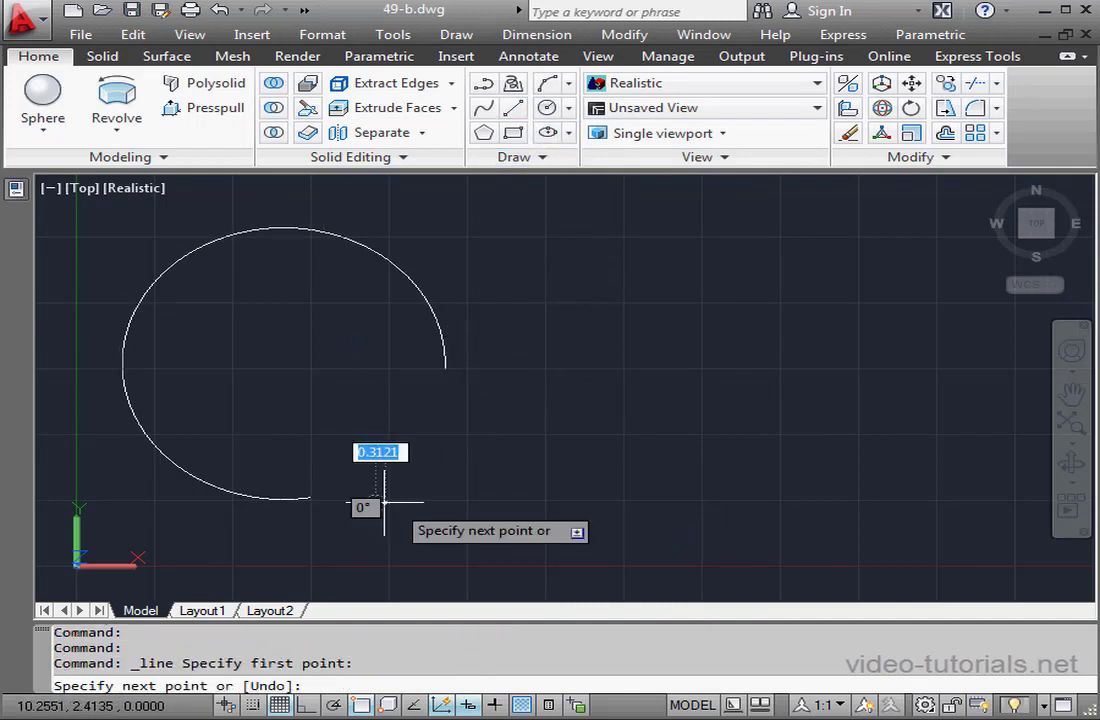
{"action": "left_click", "coordinate": [830, 455]}
{"action": "right_click", "coordinate": [854, 358]}
{"action": "left_click", "coordinate": [938, 371]}
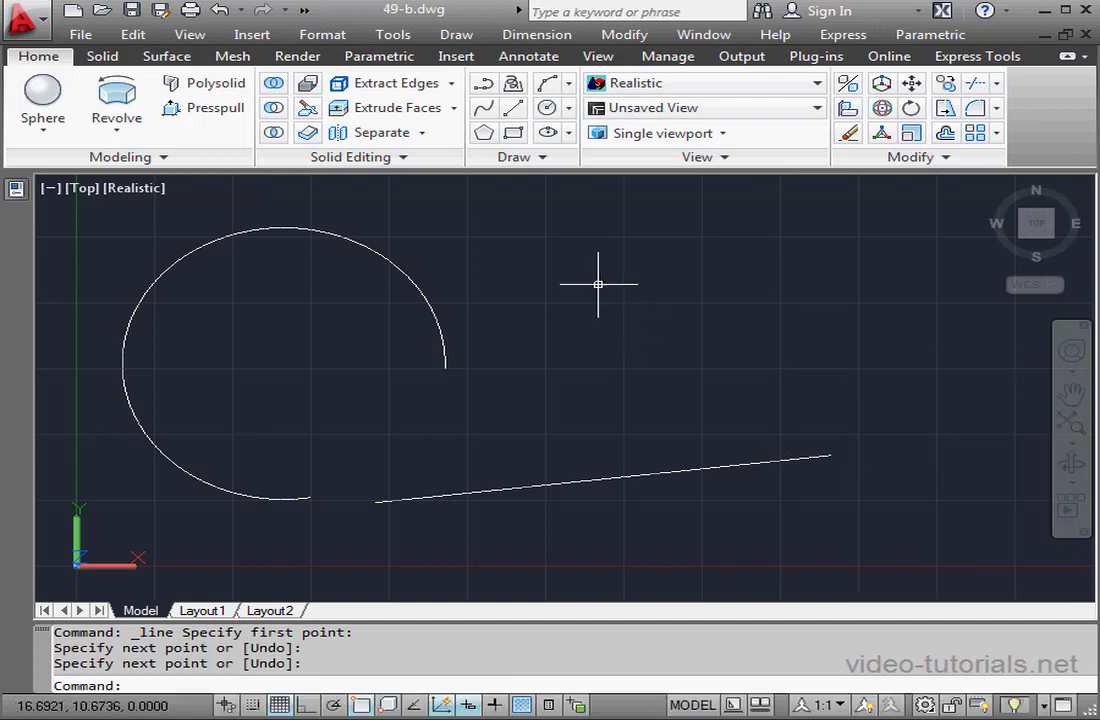
- Apply a coincident constraint joining the line's left end to the arc's lower end
{"action": "left_click", "coordinate": [400, 61]}
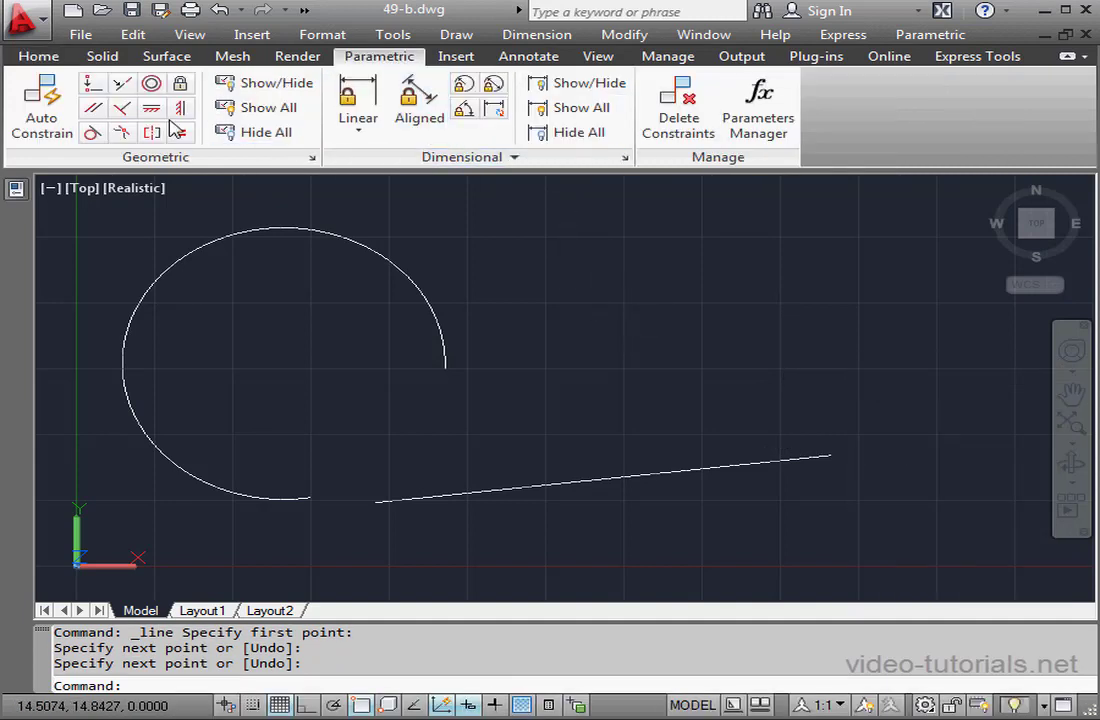
{"action": "left_click", "coordinate": [93, 86]}
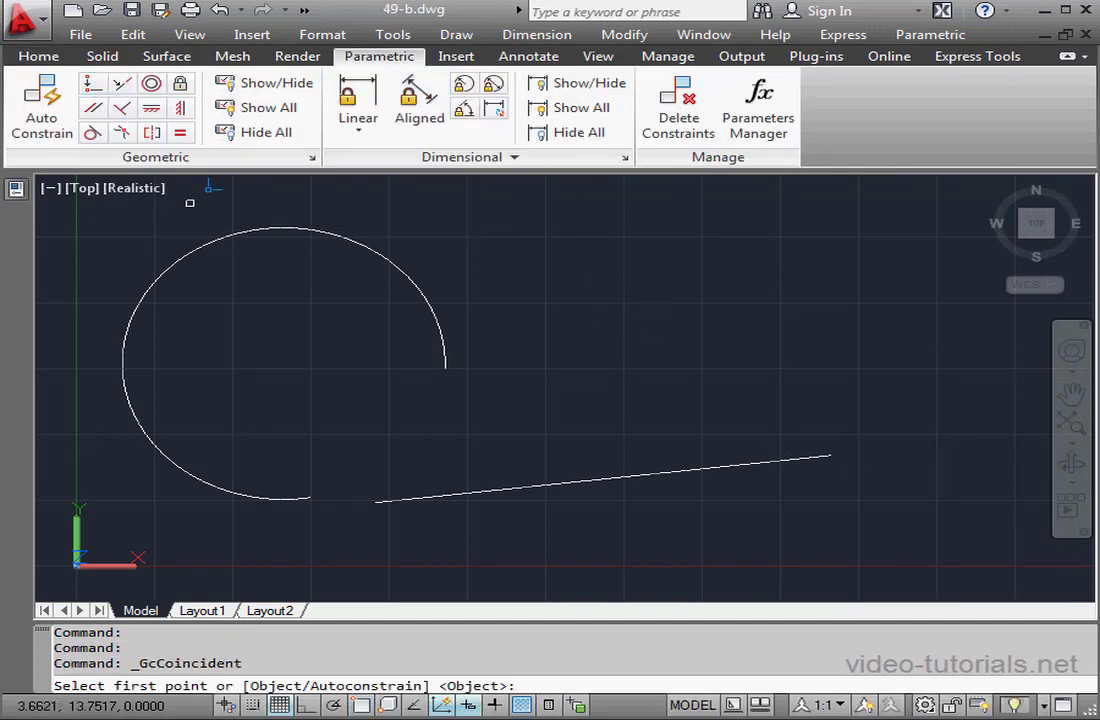
{"action": "left_click", "coordinate": [293, 499]}
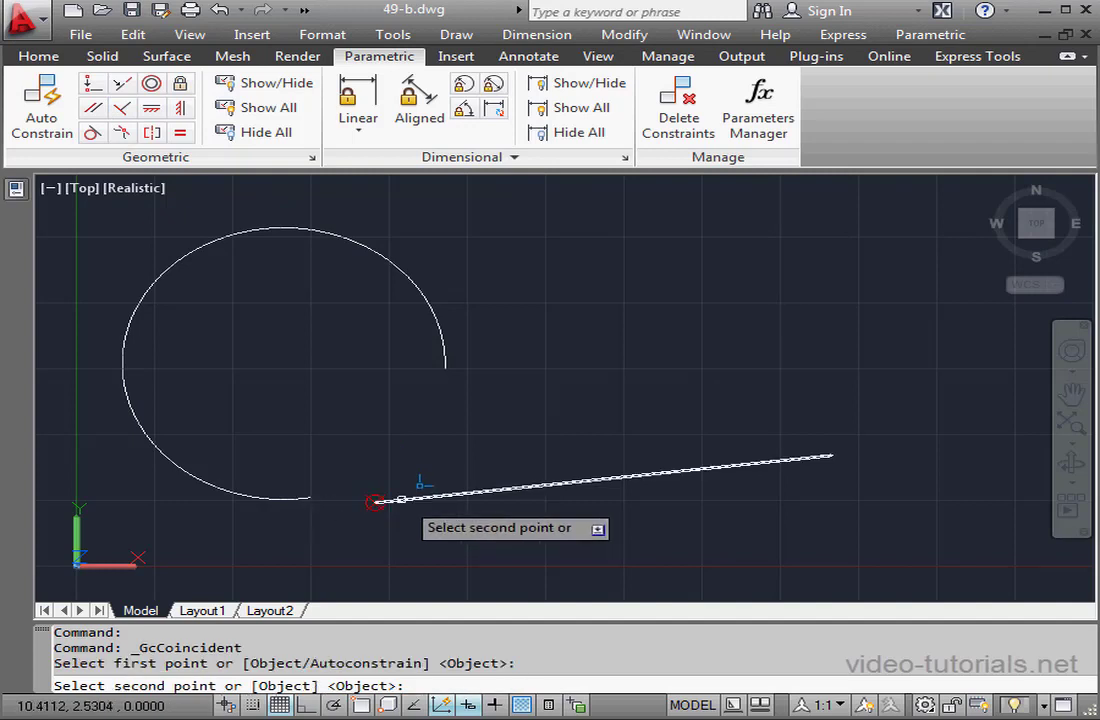
{"action": "left_click", "coordinate": [372, 502]}
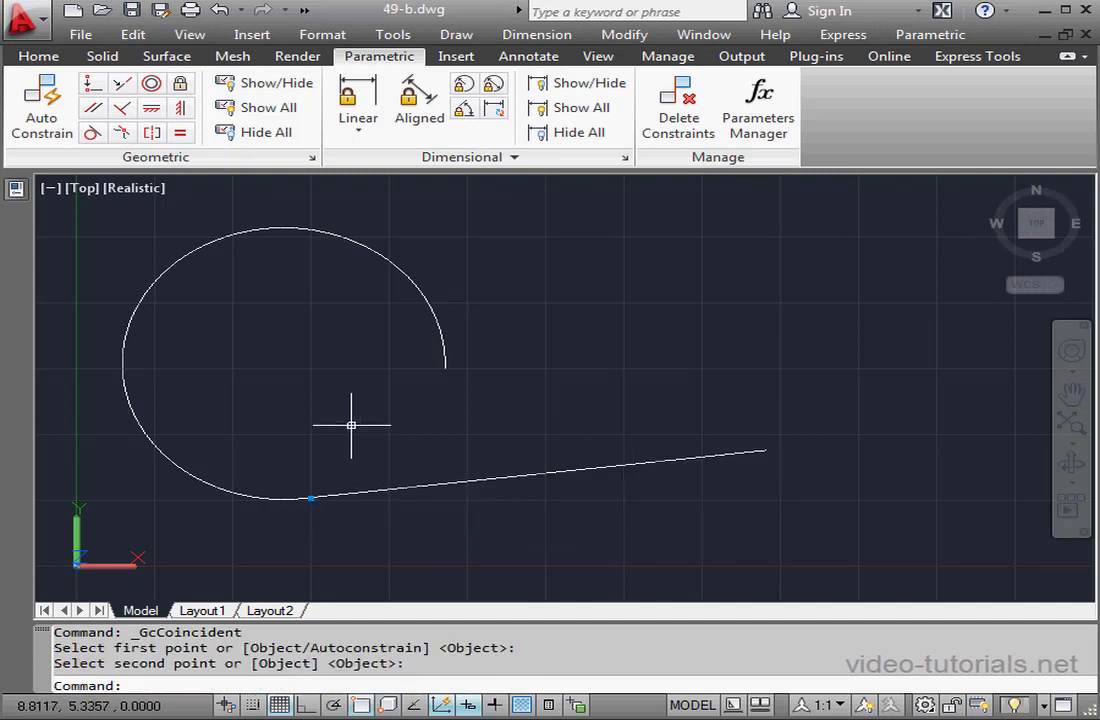
- Apply a tangent constraint between the arc and the connected line
{"action": "left_click", "coordinate": [94, 134]}
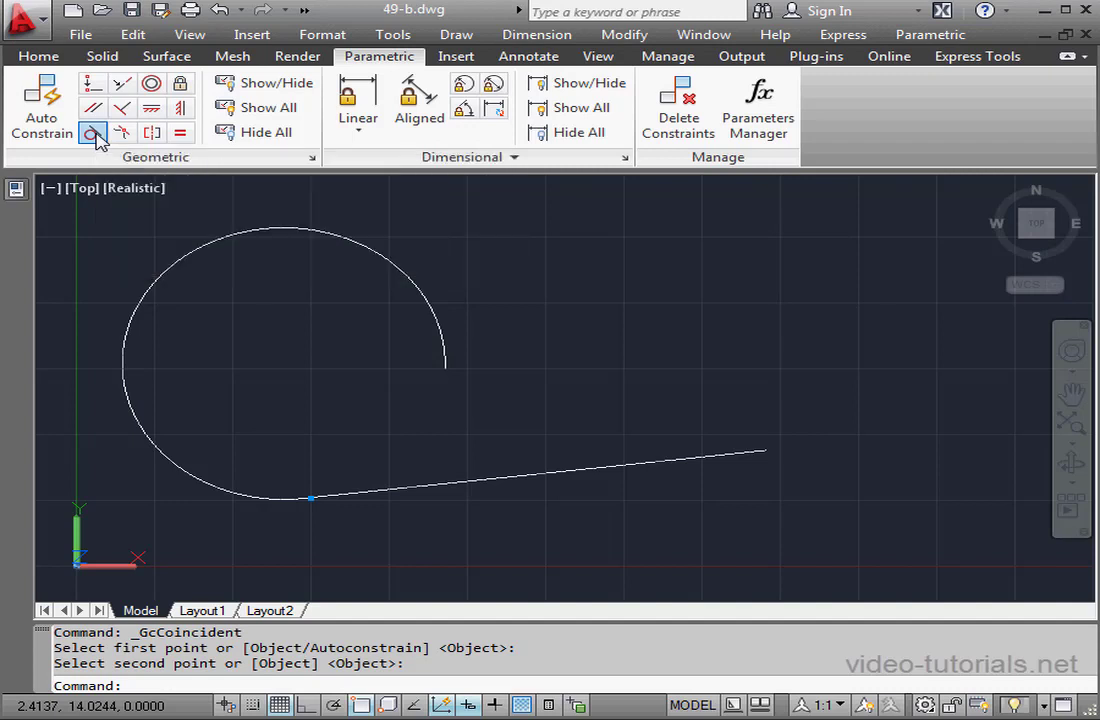
{"action": "left_click", "coordinate": [272, 496]}
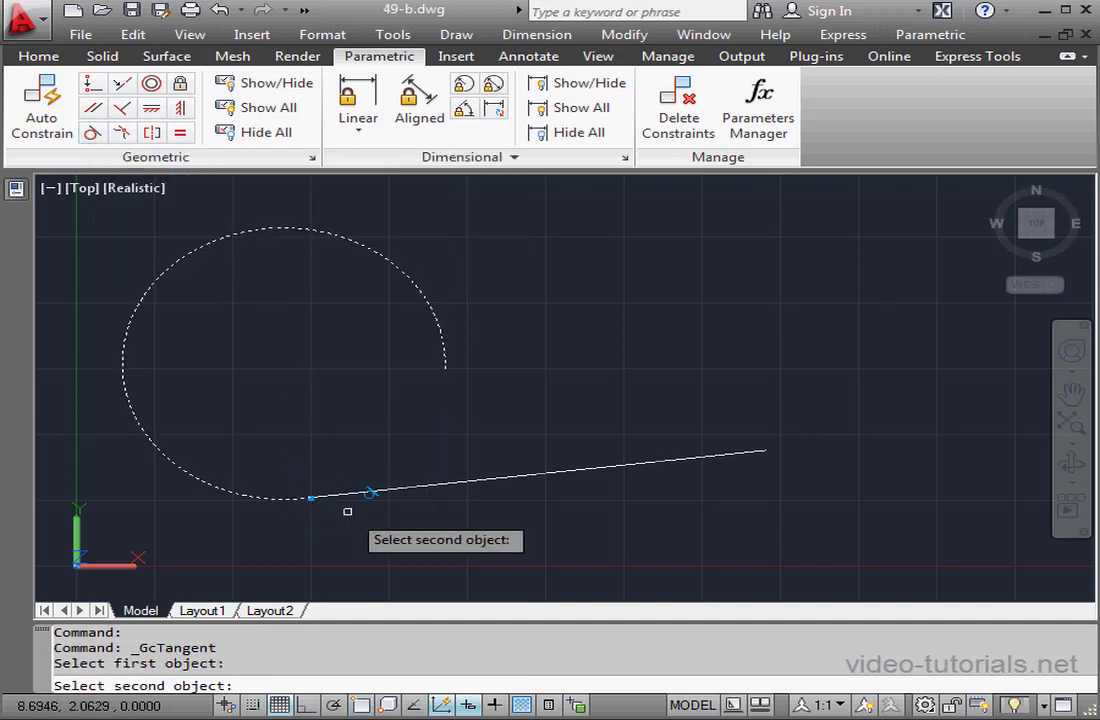
{"action": "left_click", "coordinate": [355, 493]}
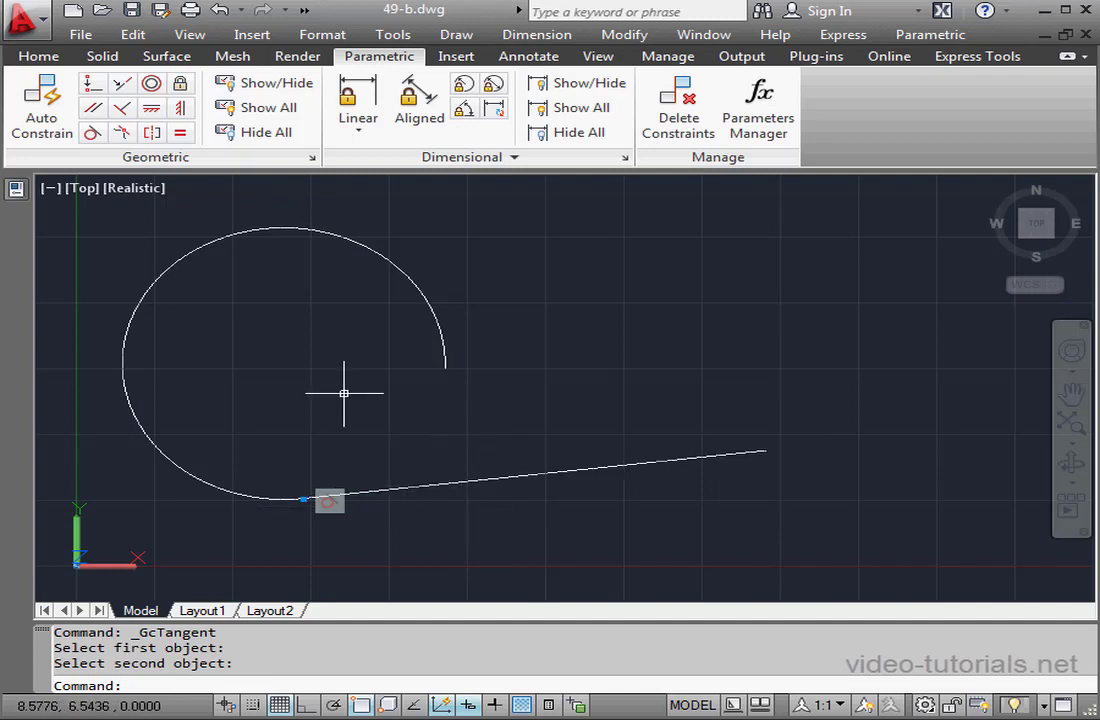
- Draw a line from the arc's center to the point where the arc meets the tangent line
{"action": "left_click", "coordinate": [38, 56]}
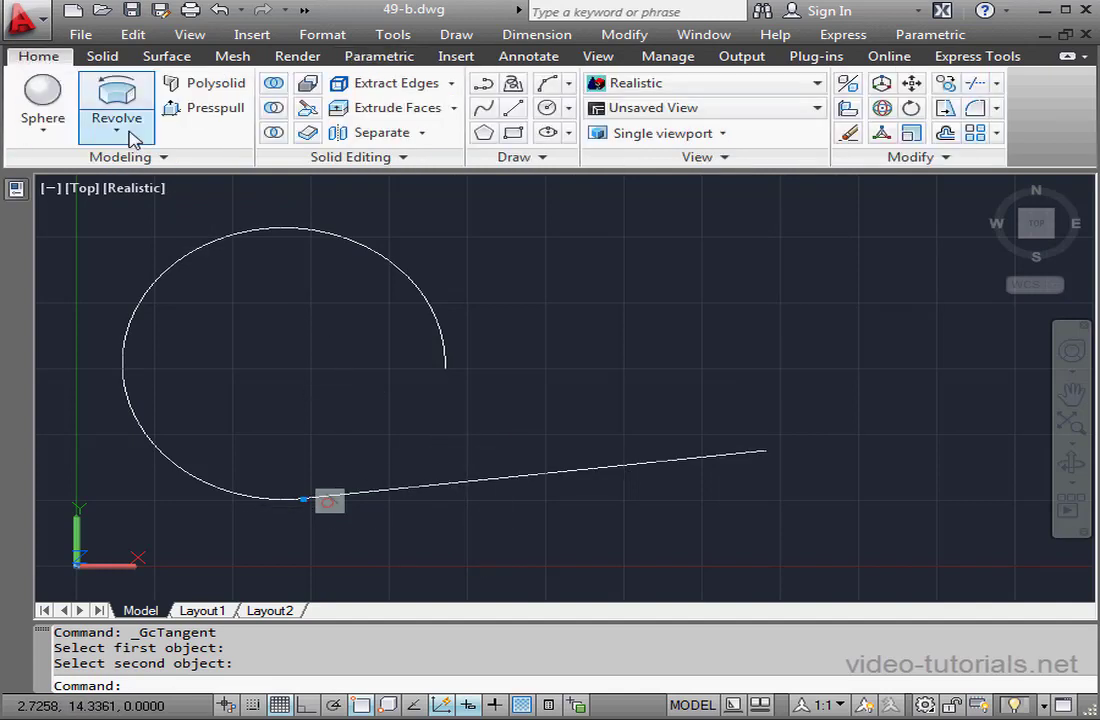
{"action": "left_click", "coordinate": [513, 108]}
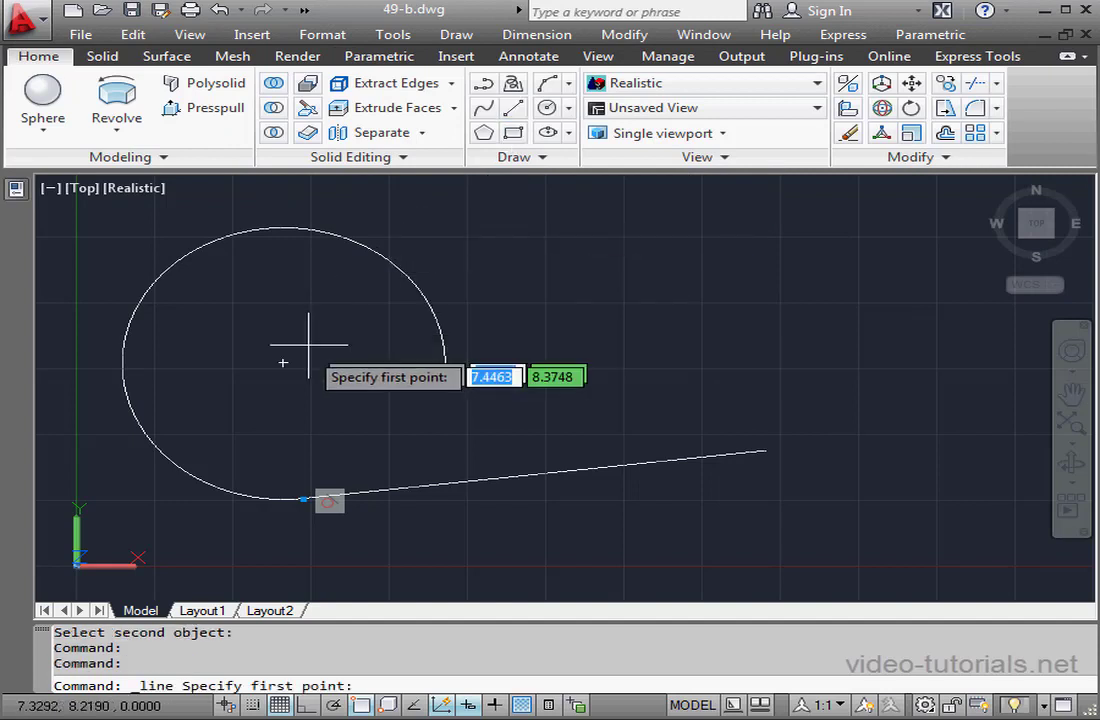
{"action": "left_click", "coordinate": [283, 364]}
{"action": "left_click", "coordinate": [303, 498]}
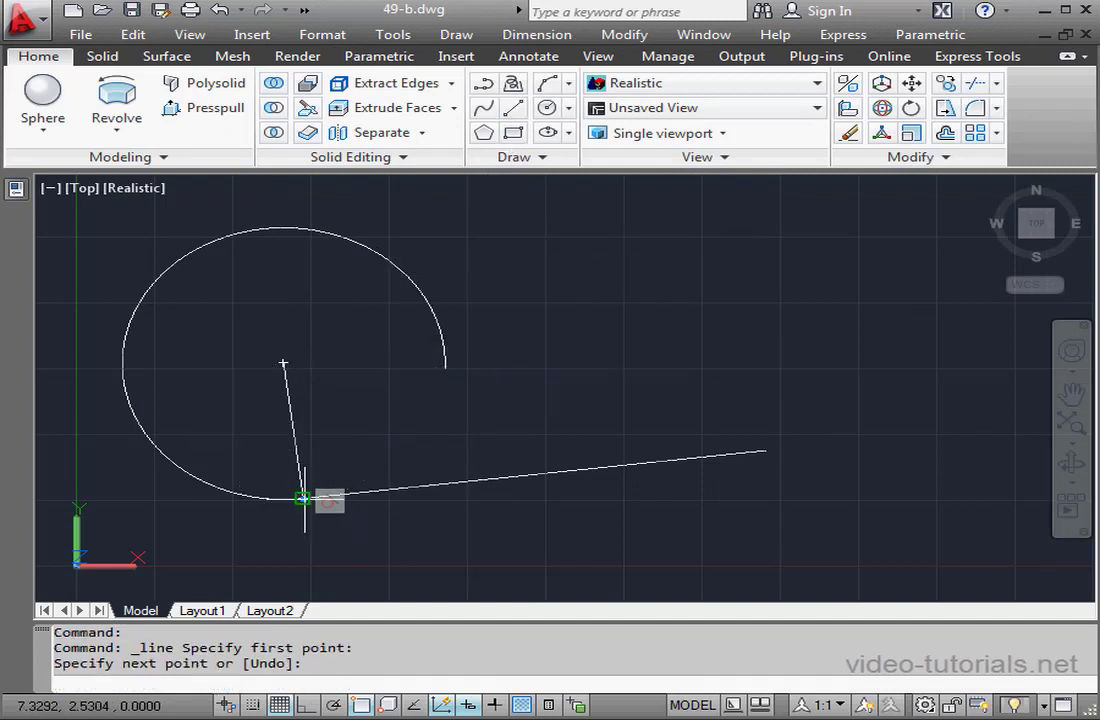
{"action": "right_click", "coordinate": [357, 440]}
{"action": "left_click", "coordinate": [437, 459]}
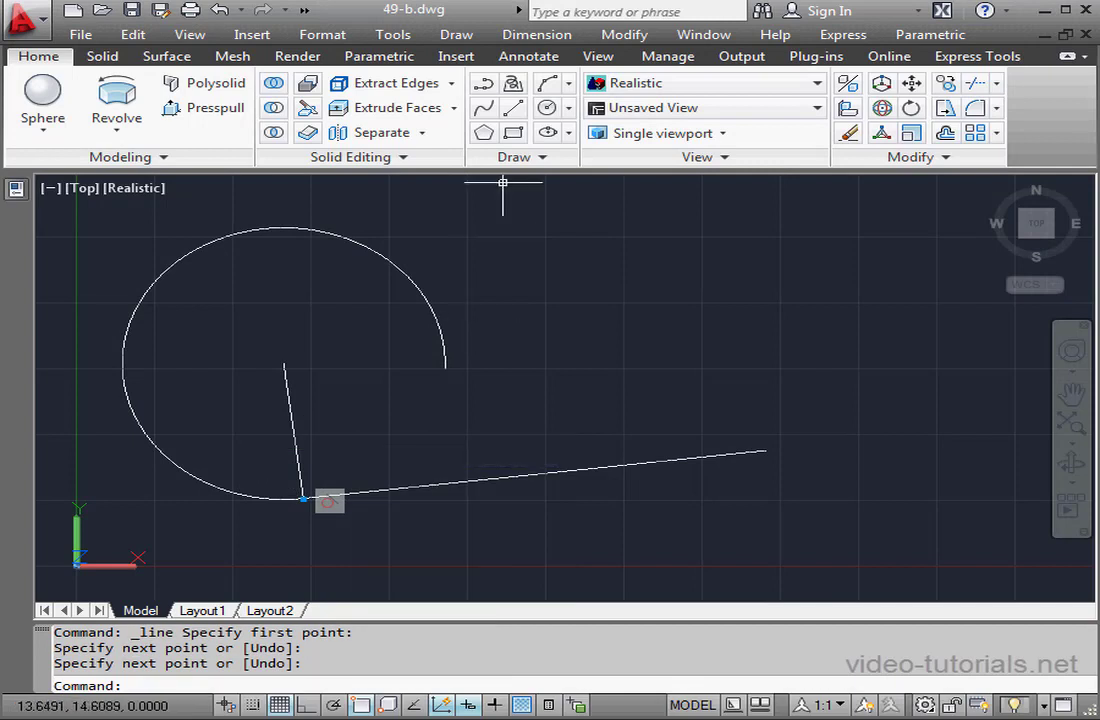
- Apply a coincident constraint between the lower end of the radius line and the arc's lower end
{"action": "left_click", "coordinate": [380, 56]}
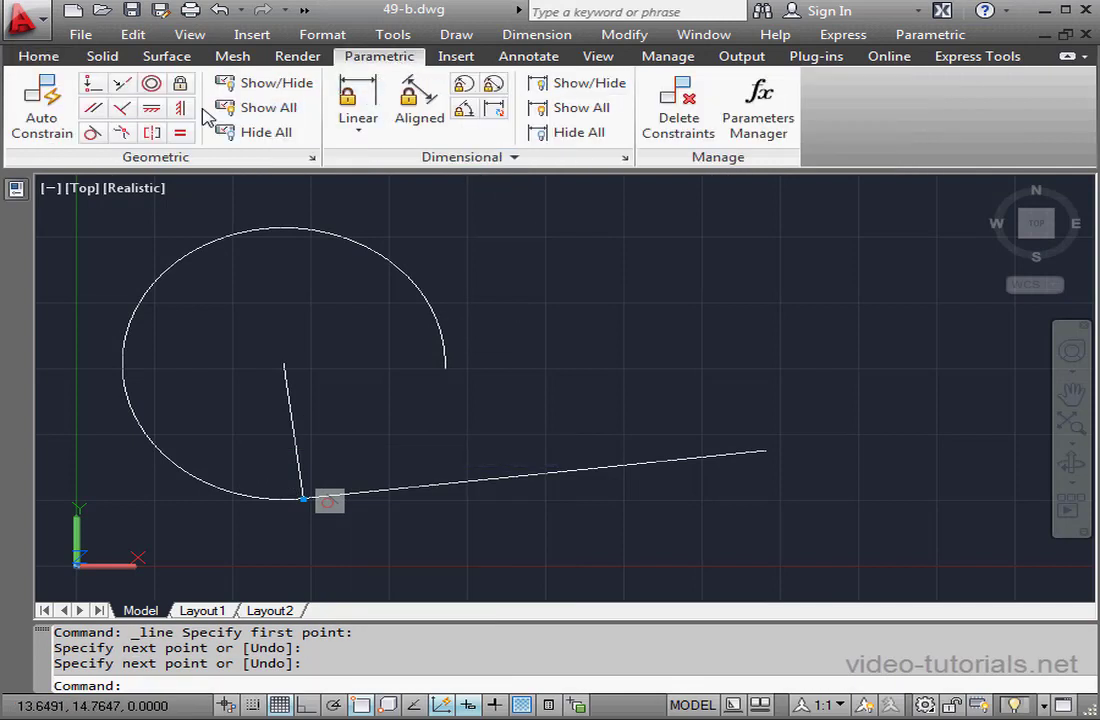
{"action": "left_click", "coordinate": [92, 83]}
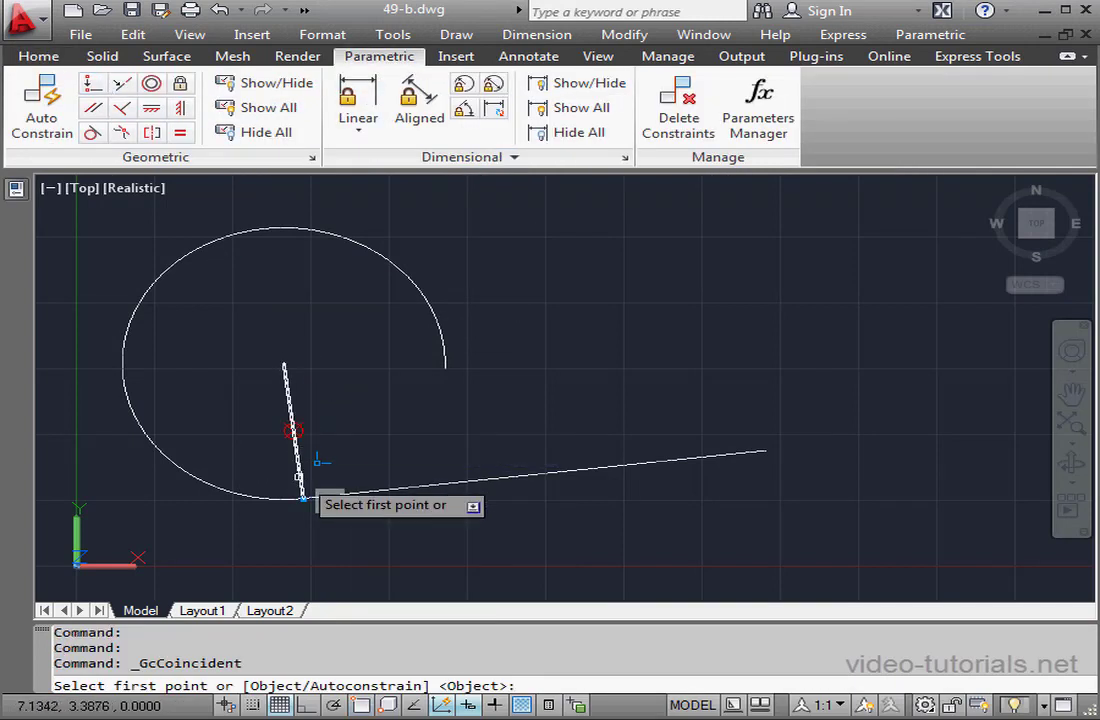
{"action": "left_click", "coordinate": [301, 494]}
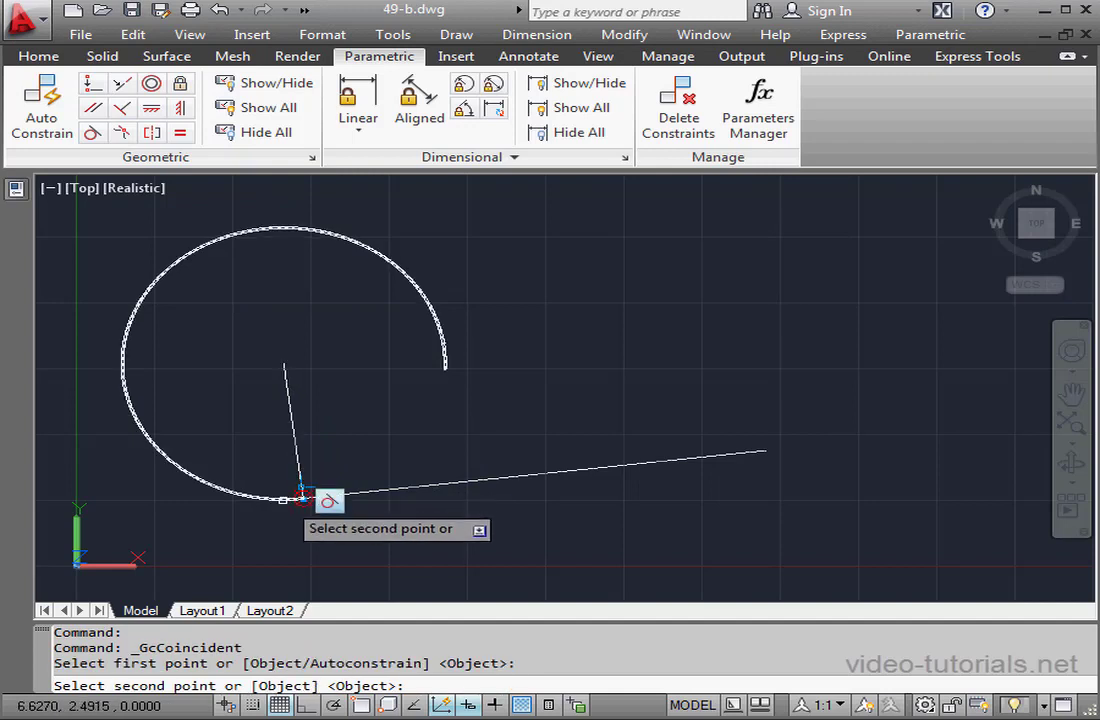
{"action": "left_click", "coordinate": [292, 496]}
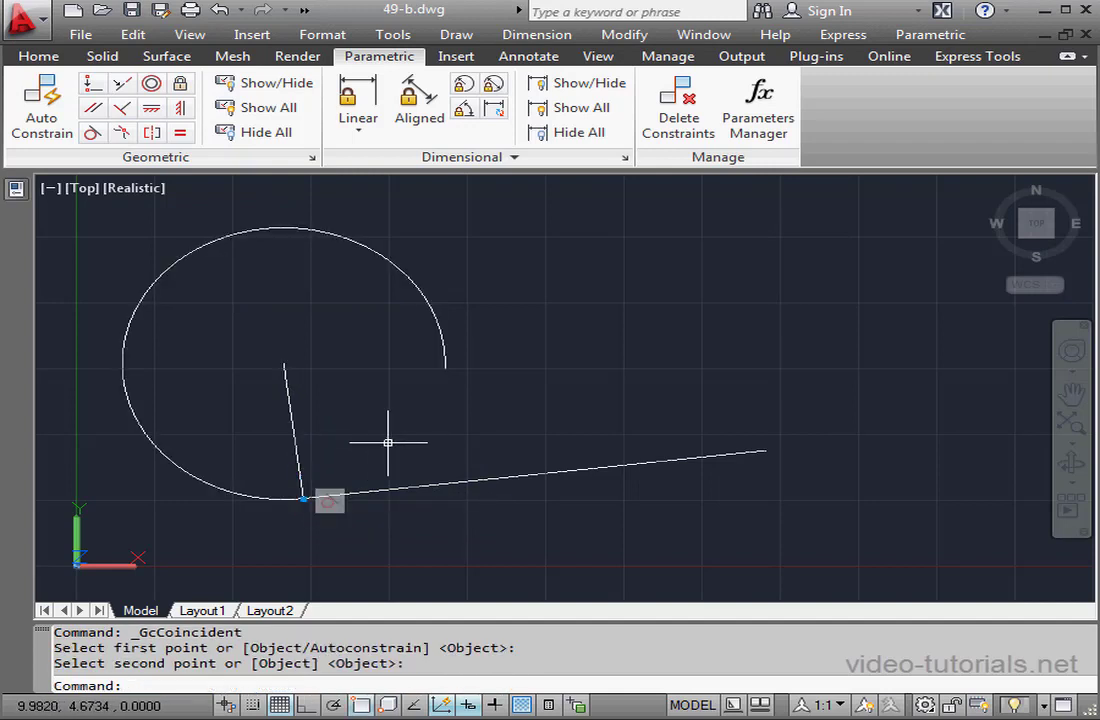
- Add an angular dimensional constraint between the radius line and the tangent line, accepting its default value
{"action": "left_click", "coordinate": [463, 108]}
{"action": "left_click", "coordinate": [297, 448]}
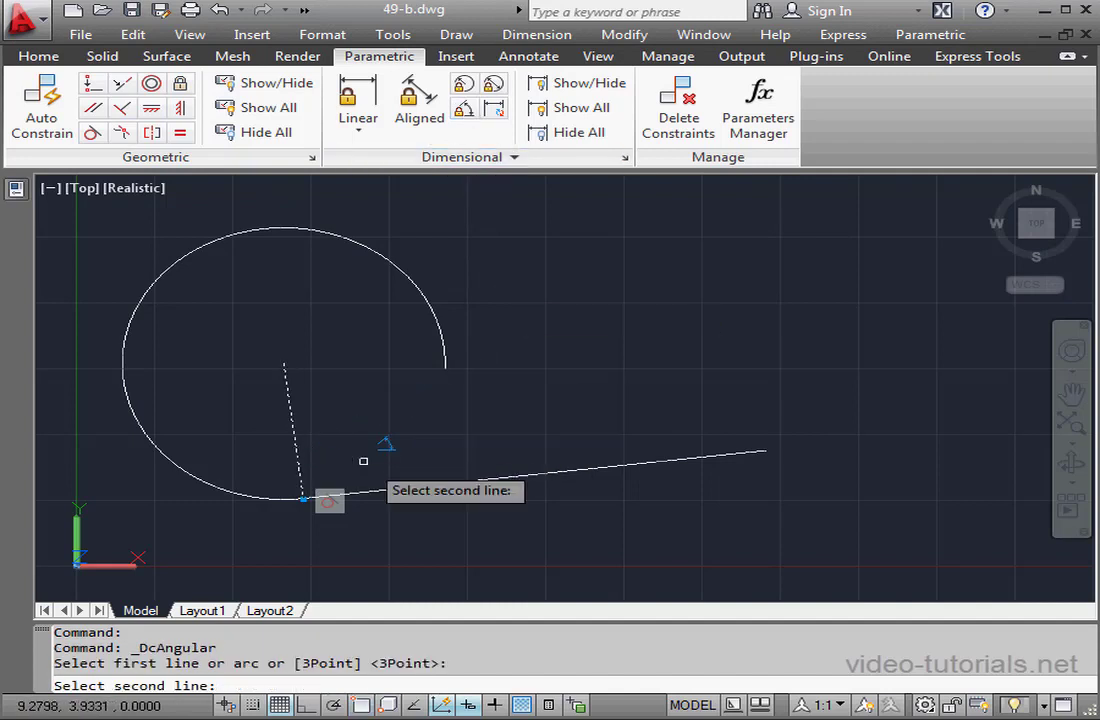
{"action": "left_click", "coordinate": [385, 489]}
{"action": "left_click", "coordinate": [390, 424]}
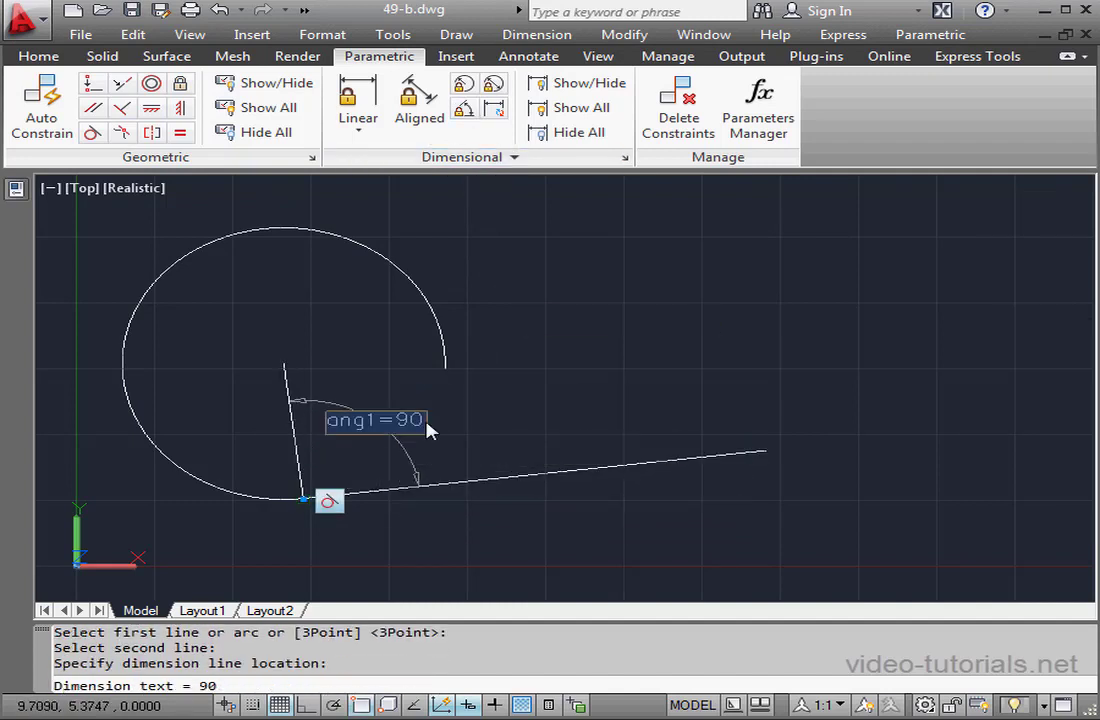
{"action": "key", "text": "Return"}
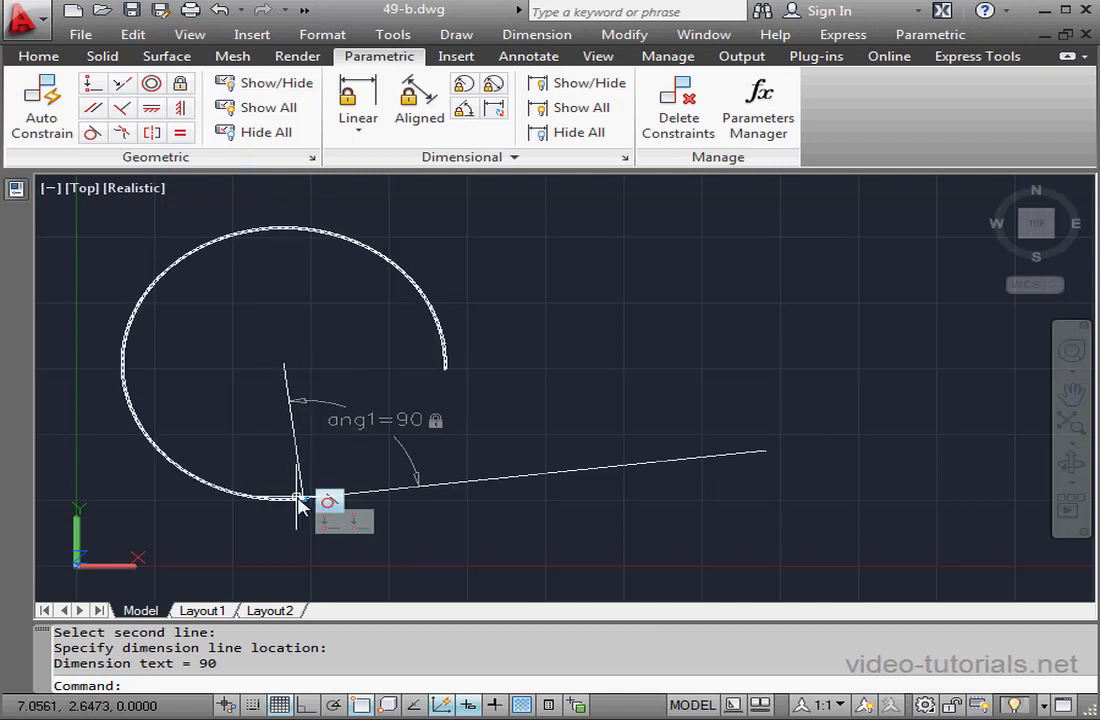
{"action": "mouse_move", "coordinate": [425, 520]}
{"action": "middle_mouse_down"}
{"action": "mouse_move", "coordinate": [435, 520]}
{"action": "mouse_move", "coordinate": [444, 435]}
{"action": "middle_mouse_up"}
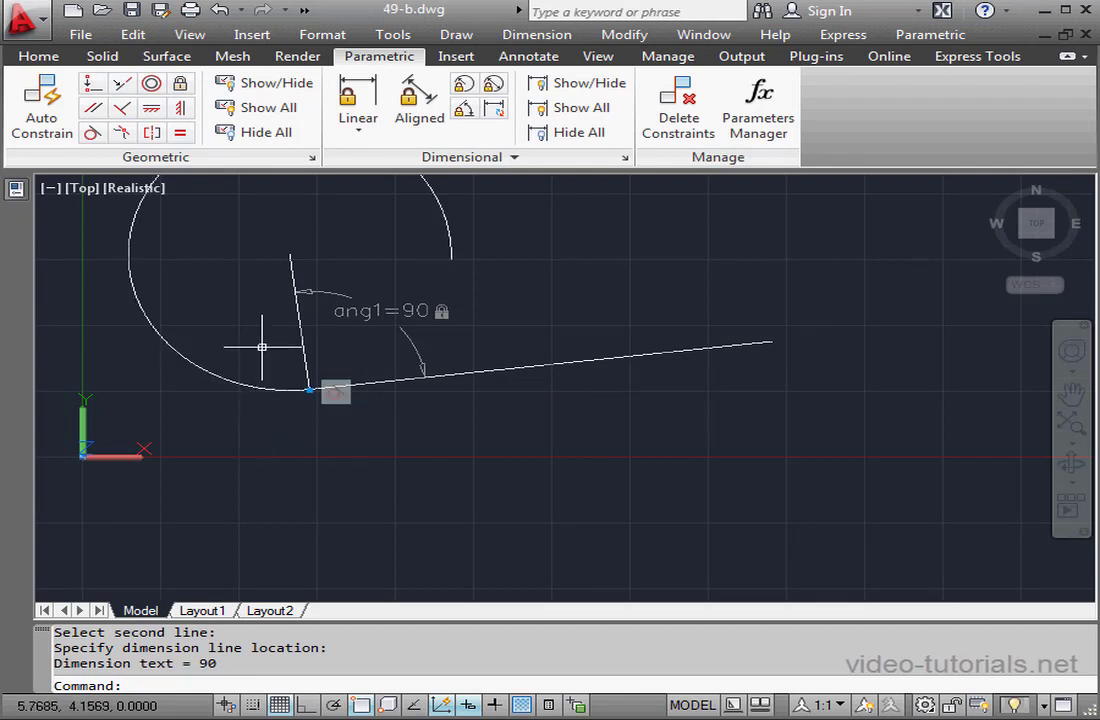
- Draw a two-point fit spline below the tangent line, roughly parallel to it and of similar length
{"action": "left_click", "coordinate": [38, 56]}
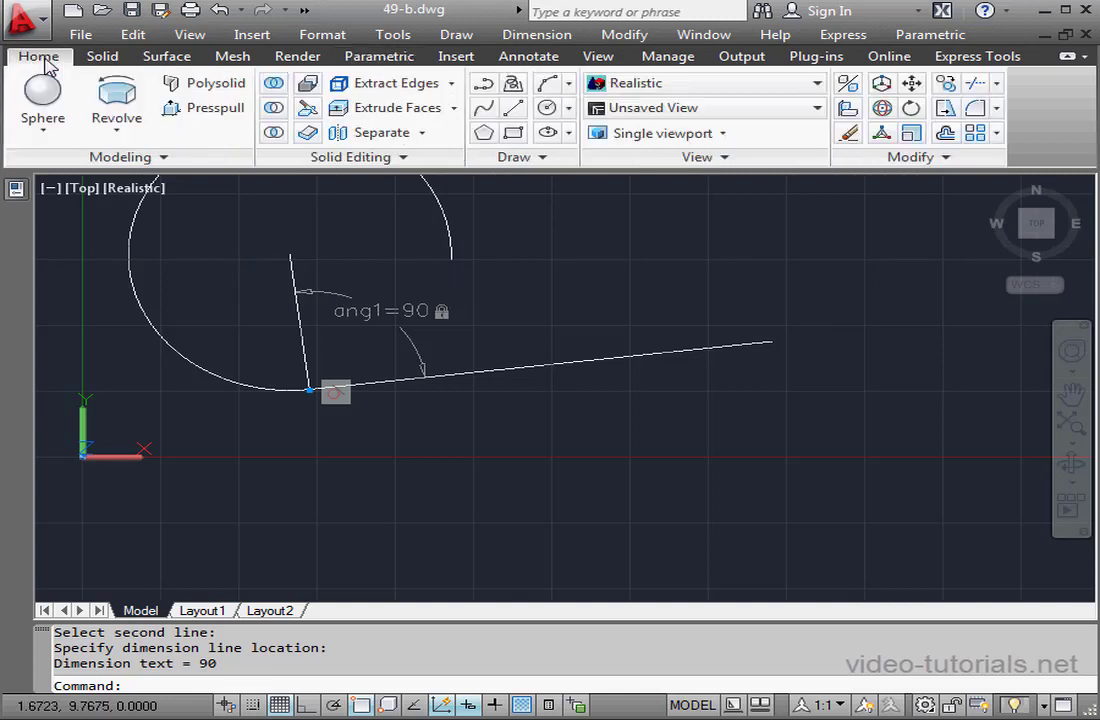
{"action": "left_click", "coordinate": [485, 109]}
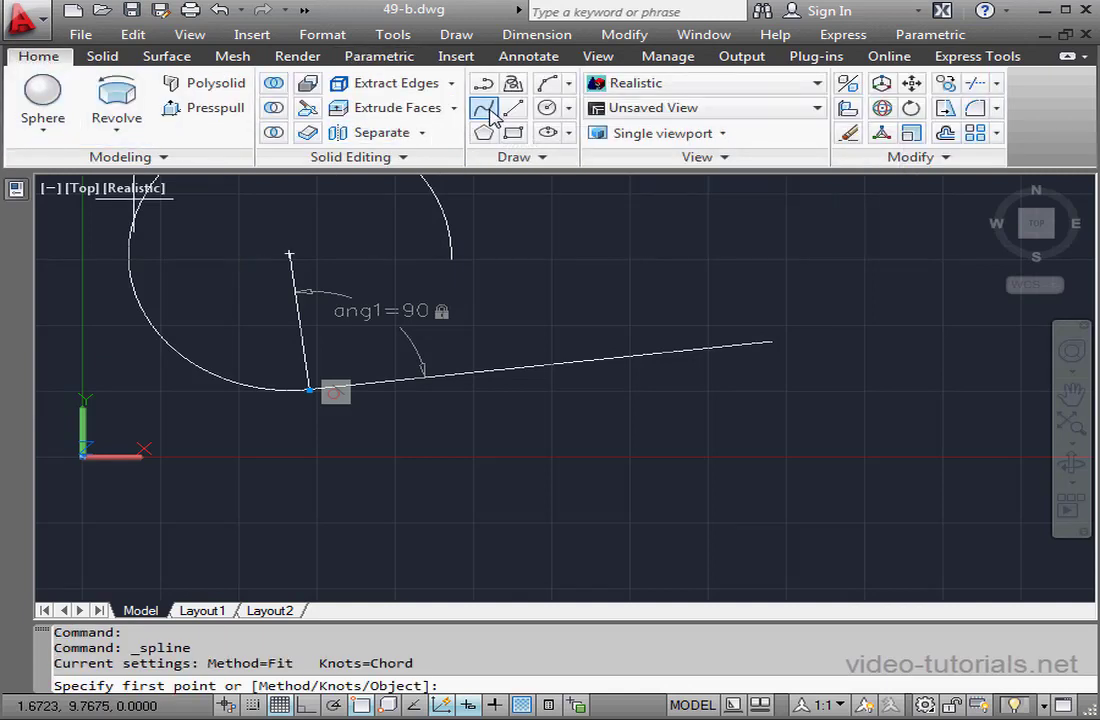
{"action": "left_click", "coordinate": [338, 453]}
{"action": "left_click", "coordinate": [763, 411]}
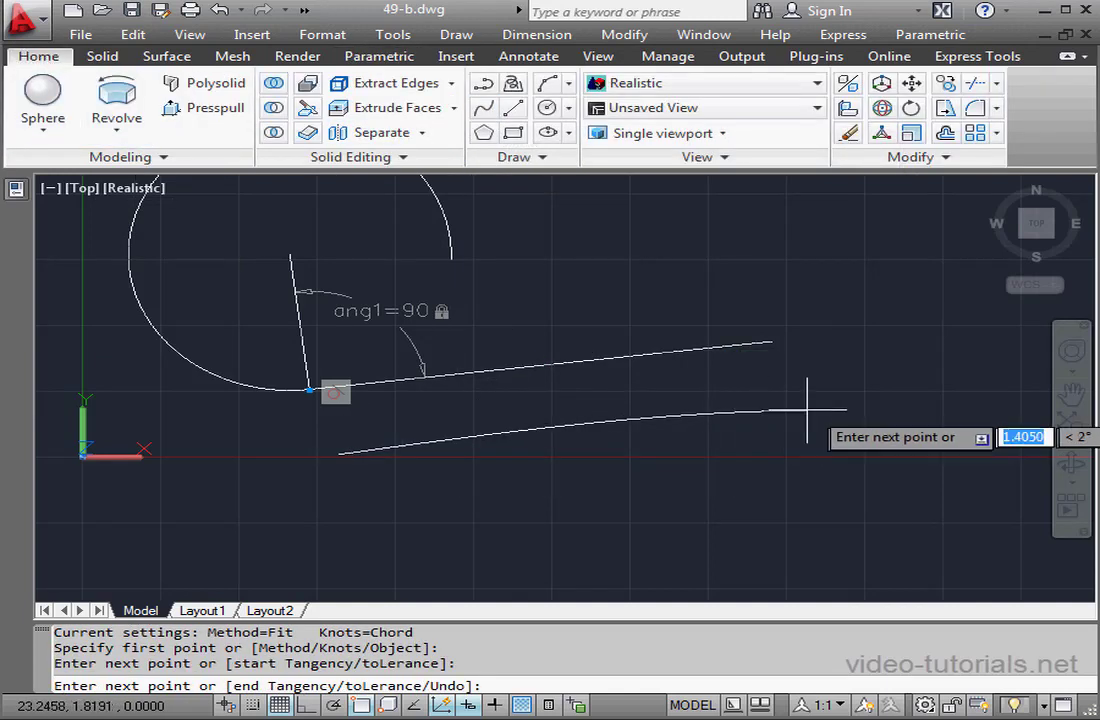
{"action": "right_click", "coordinate": [862, 400]}
{"action": "left_click", "coordinate": [887, 418]}
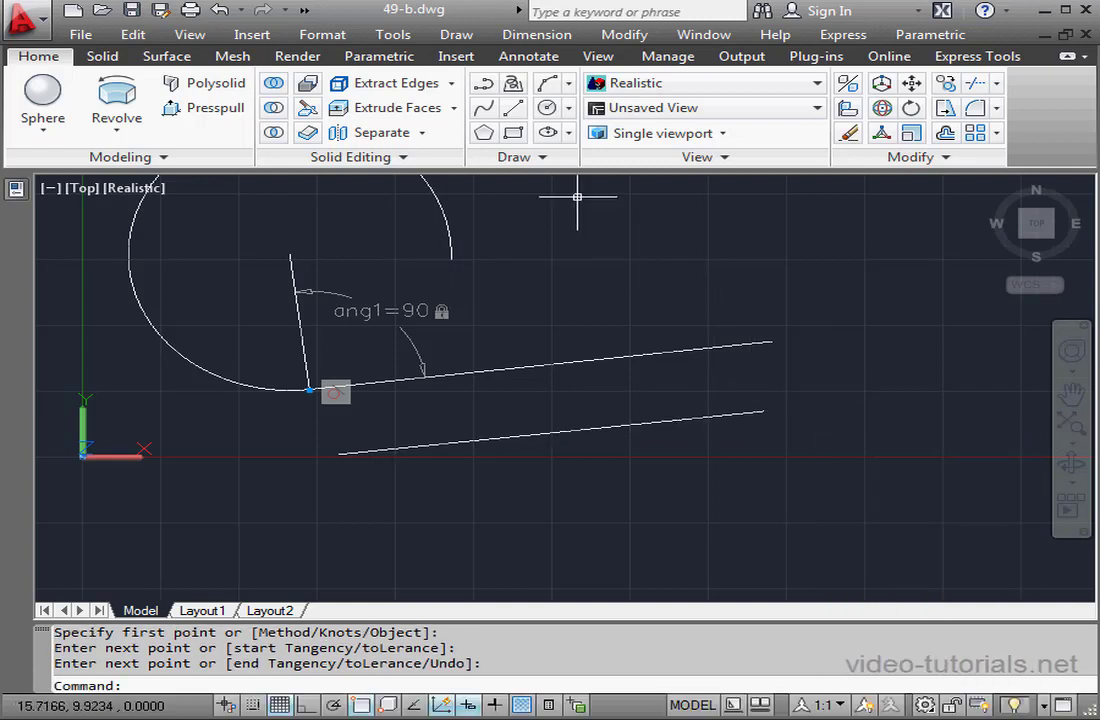
- Apply a smooth geometric constraint between the spline's left end and the arc's lower end
{"action": "left_click", "coordinate": [352, 57]}
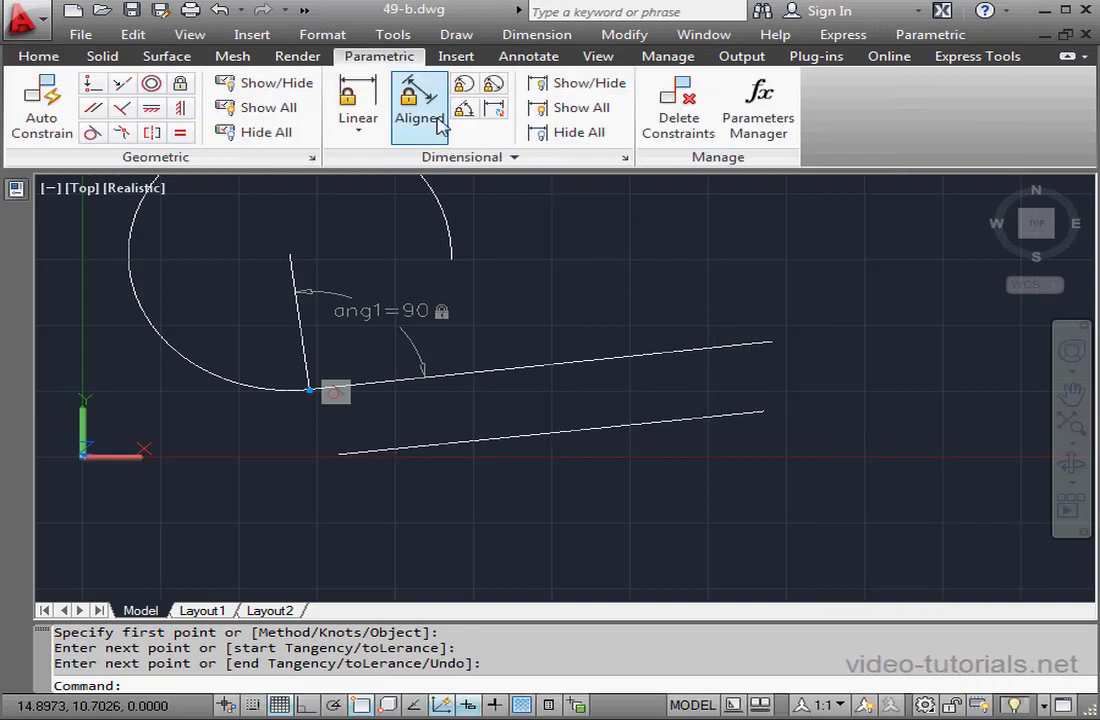
{"action": "left_click", "coordinate": [120, 132]}
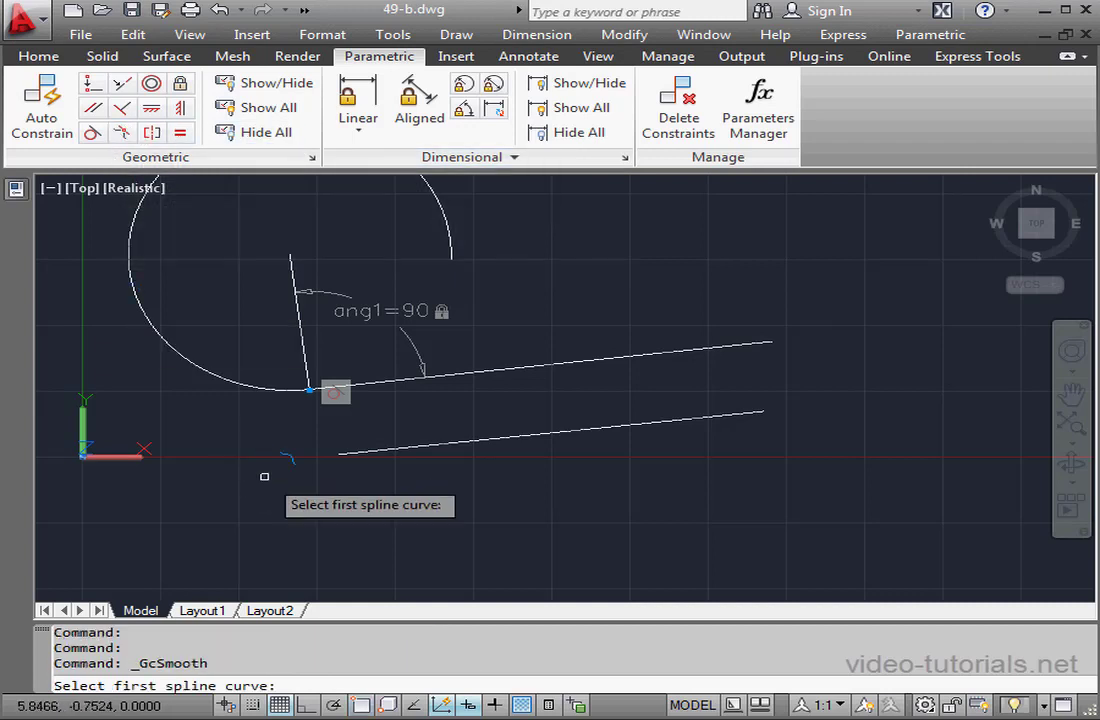
{"action": "left_click", "coordinate": [367, 452]}
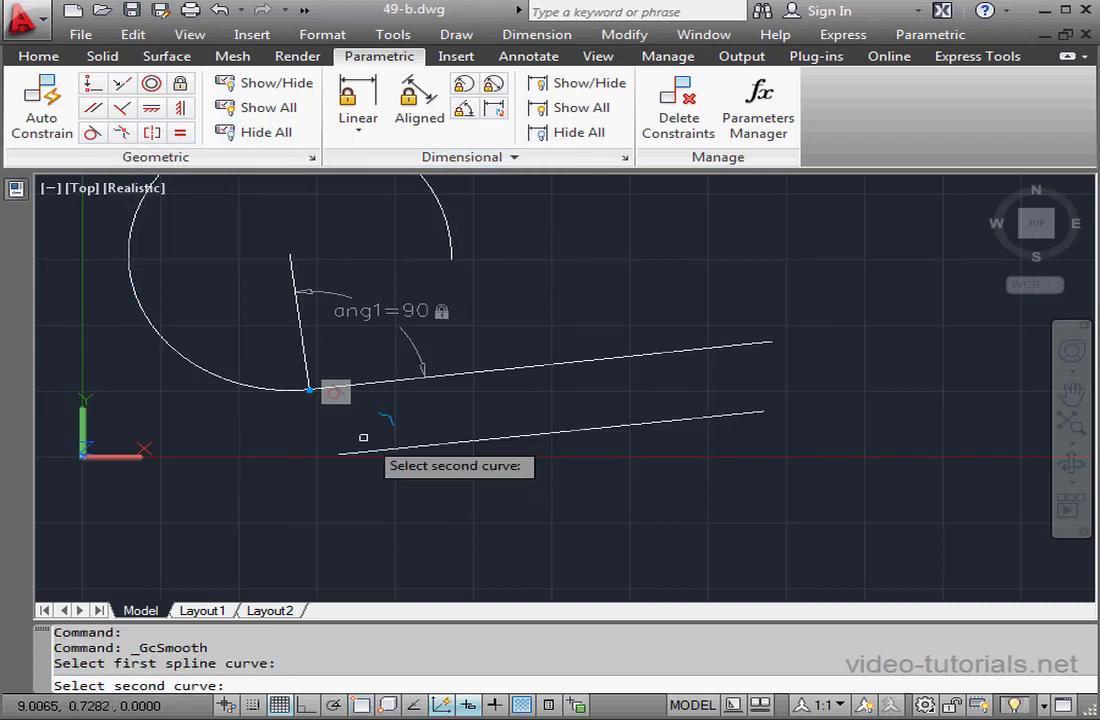
{"action": "left_click", "coordinate": [277, 387]}
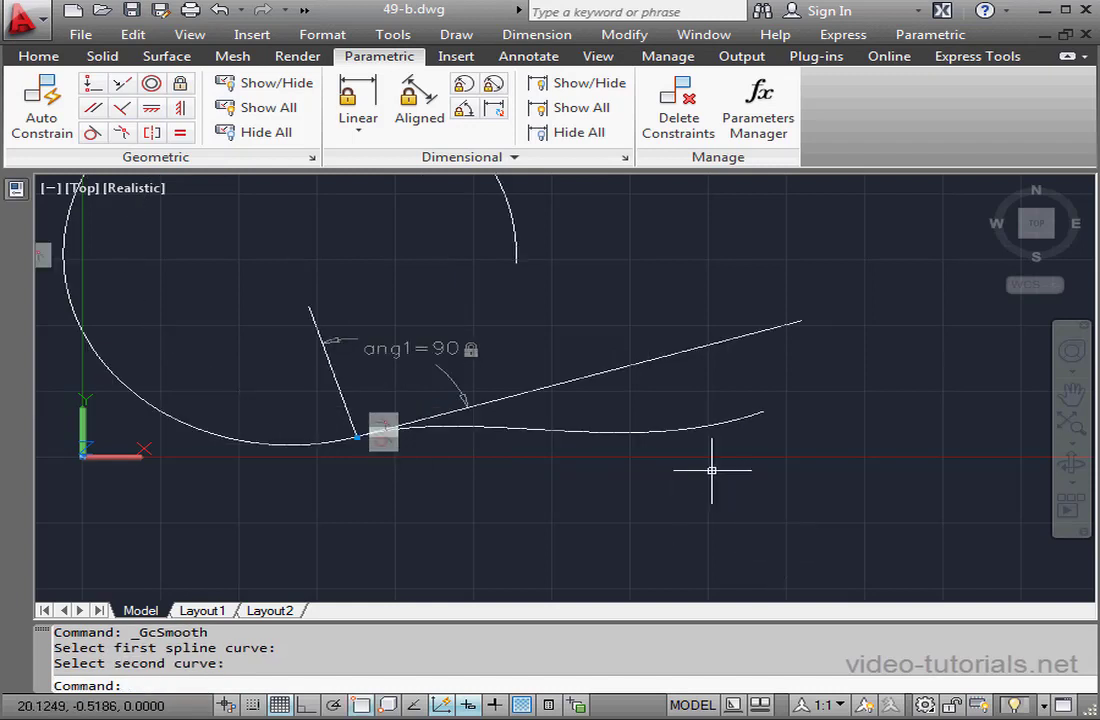
- Apply a coincident constraint between the spline's free right end and the tangent line's right end
{"action": "left_click", "coordinate": [93, 88]}
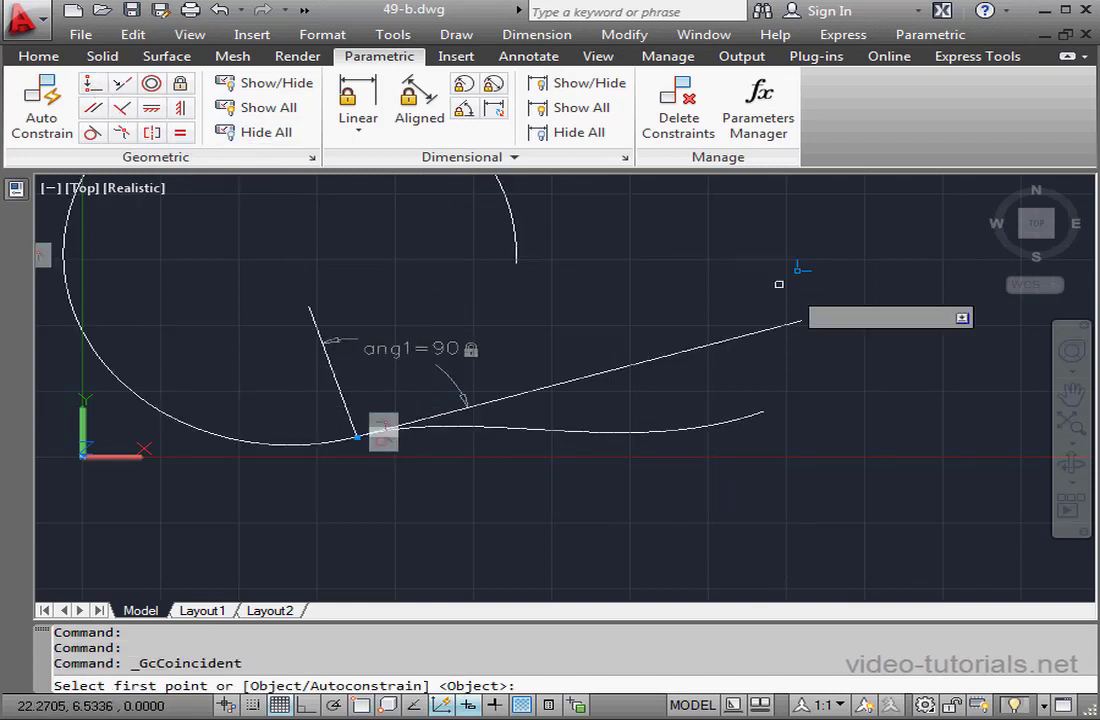
{"action": "left_click", "coordinate": [763, 412]}
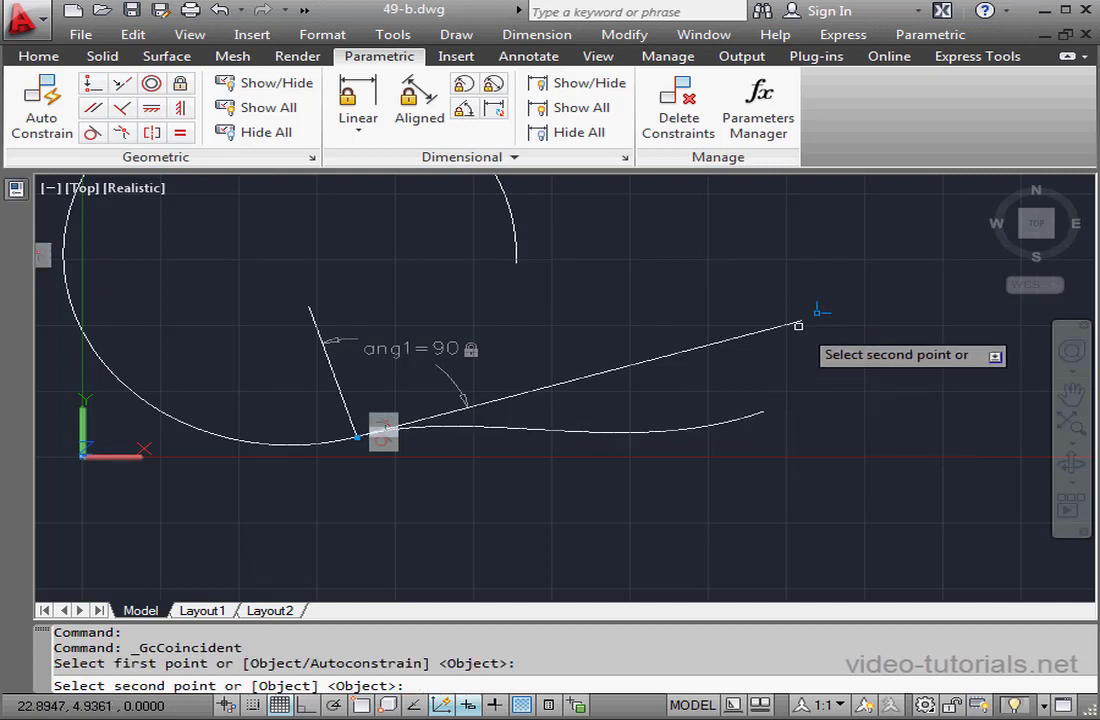
{"action": "left_click", "coordinate": [798, 322]}
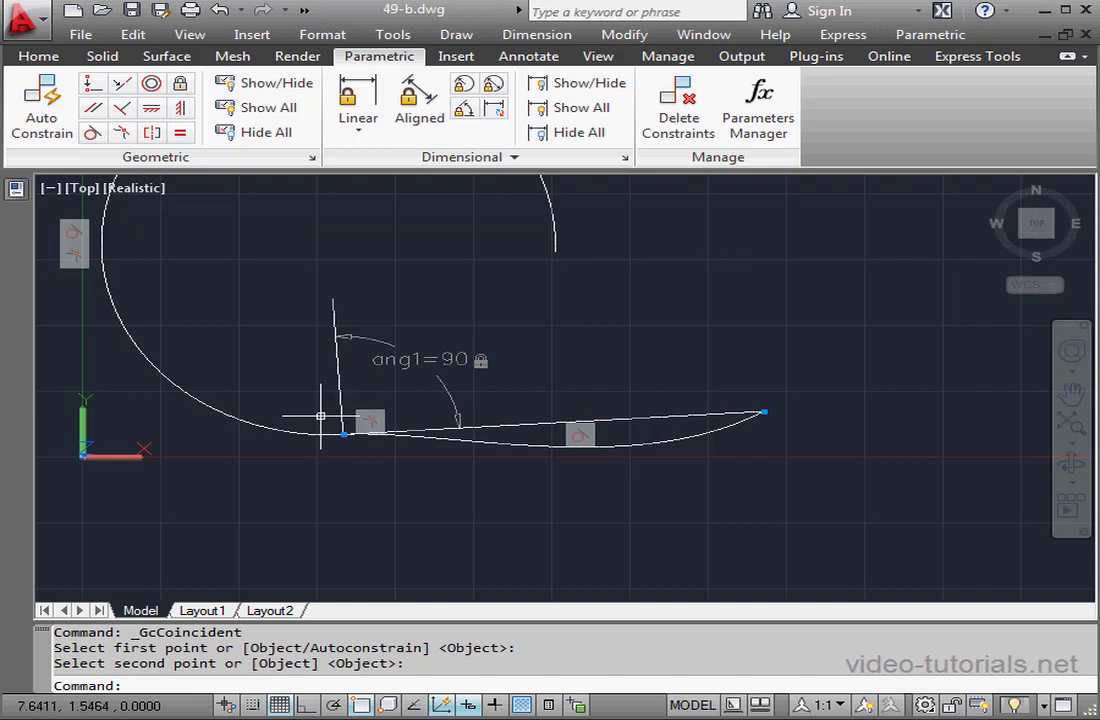
{"action": "mouse_move", "coordinate": [348, 439]}
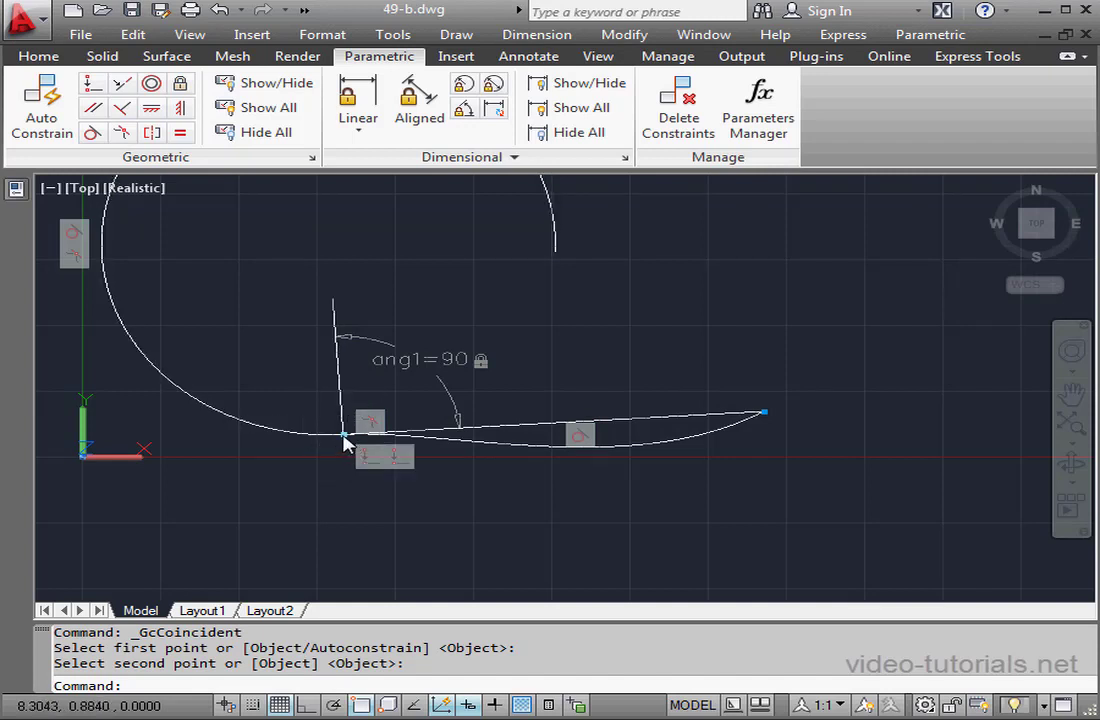